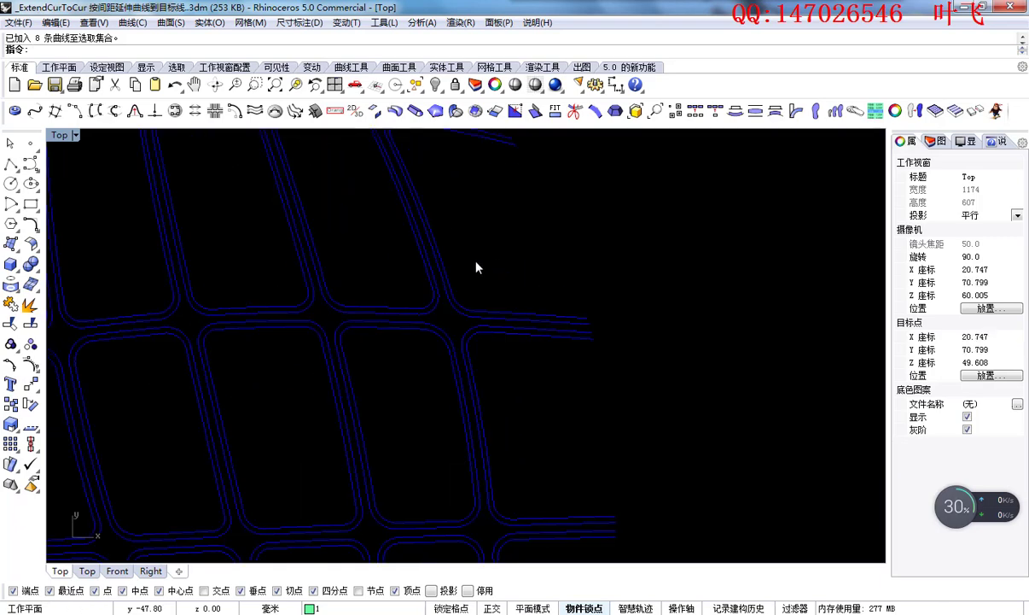
Step: Show the control points of the eight small corner arcs at the grid junction nearest the right-hand curve ends
{"action": "scroll", "coordinate": [476, 300], "scroll_direction": "up", "scroll_amount": 3}
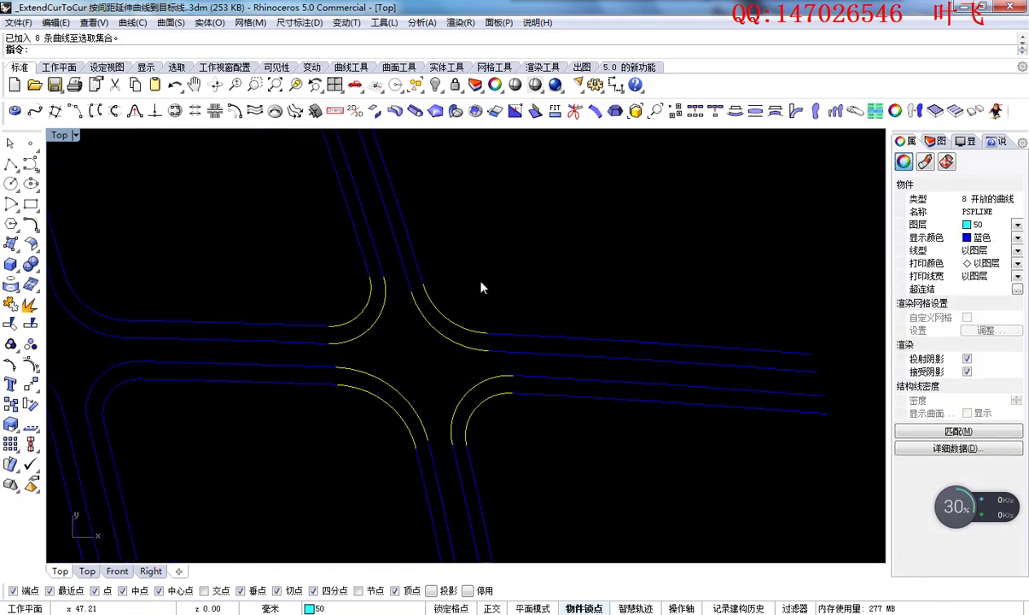
{"action": "middle_click", "coordinate": [499, 266]}
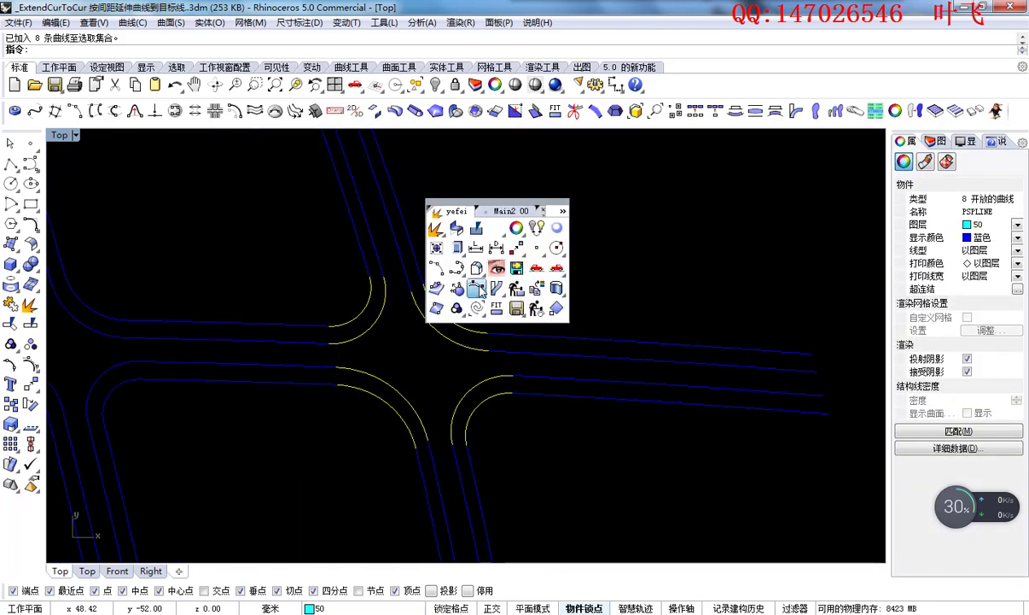
{"action": "left_click", "coordinate": [455, 278]}
{"action": "scroll", "coordinate": [450, 326], "scroll_direction": "up", "scroll_amount": 2}
{"action": "scroll", "coordinate": [450, 327], "scroll_direction": "up", "scroll_amount": 1}
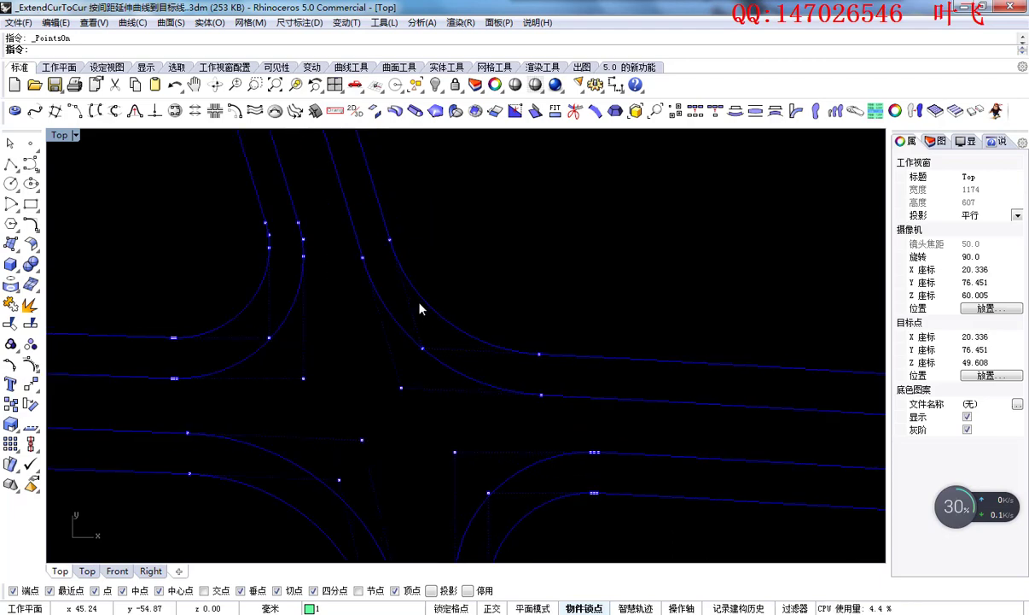
{"action": "scroll", "coordinate": [420, 244], "scroll_direction": "down", "scroll_amount": 8}
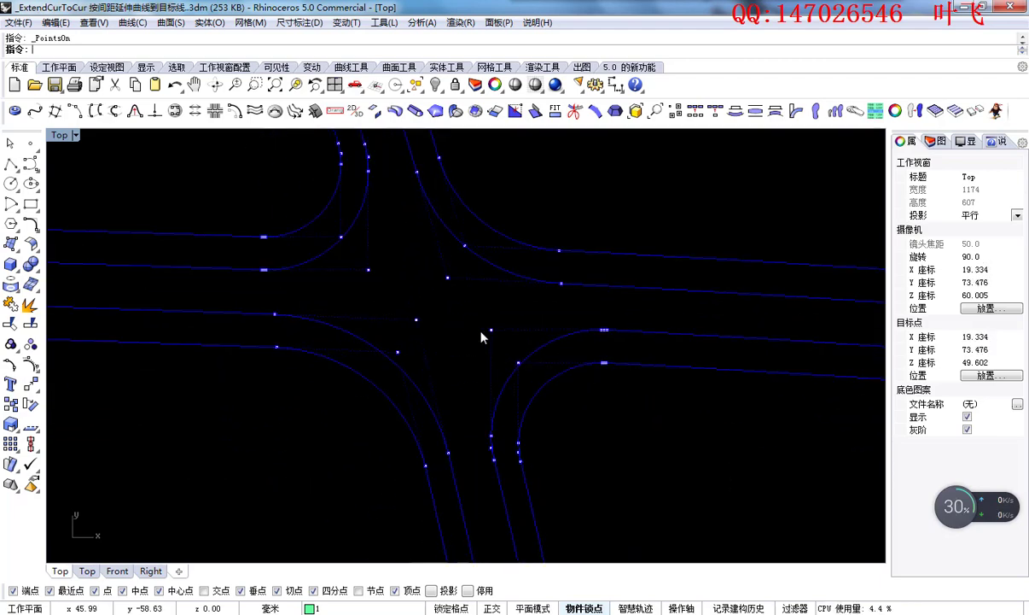
Step: Select the entire network of curves to check what the drawing is made of
{"action": "scroll", "coordinate": [488, 331], "scroll_direction": "down", "scroll_amount": 4}
{"action": "left_click_drag", "start_coordinate": [349, 234], "coordinate": [602, 521]}
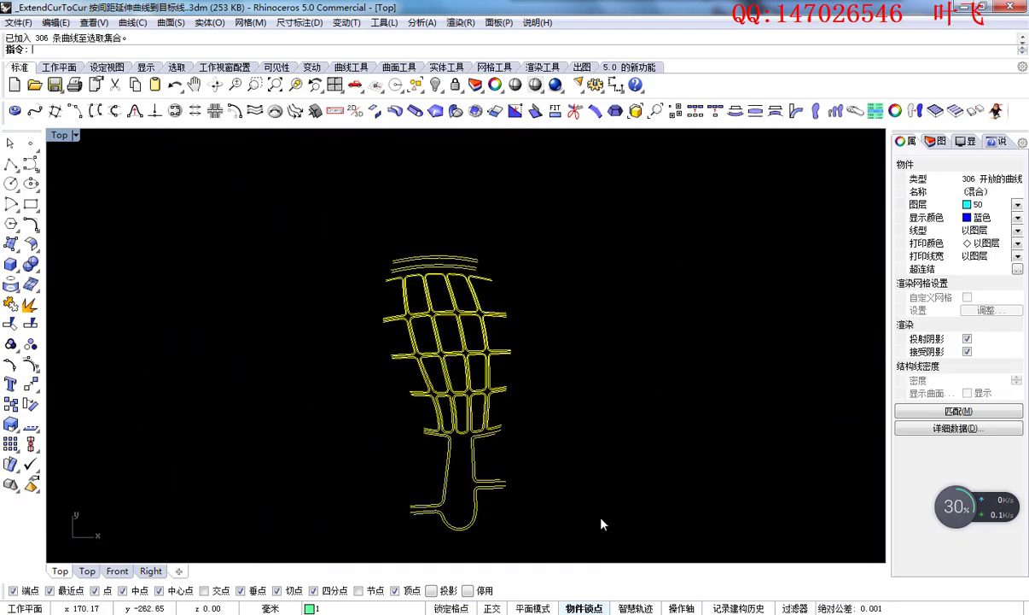
{"action": "scroll", "coordinate": [452, 274], "scroll_direction": "up", "scroll_amount": 4}
Step: Reselect only the eight corner arcs around that junction and display their control points
{"action": "scroll", "coordinate": [454, 258], "scroll_direction": "up", "scroll_amount": 8}
{"action": "right_click_drag", "start_coordinate": [398, 141], "coordinate": [381, 231]}
{"action": "left_click_drag", "start_coordinate": [335, 211], "coordinate": [510, 380]}
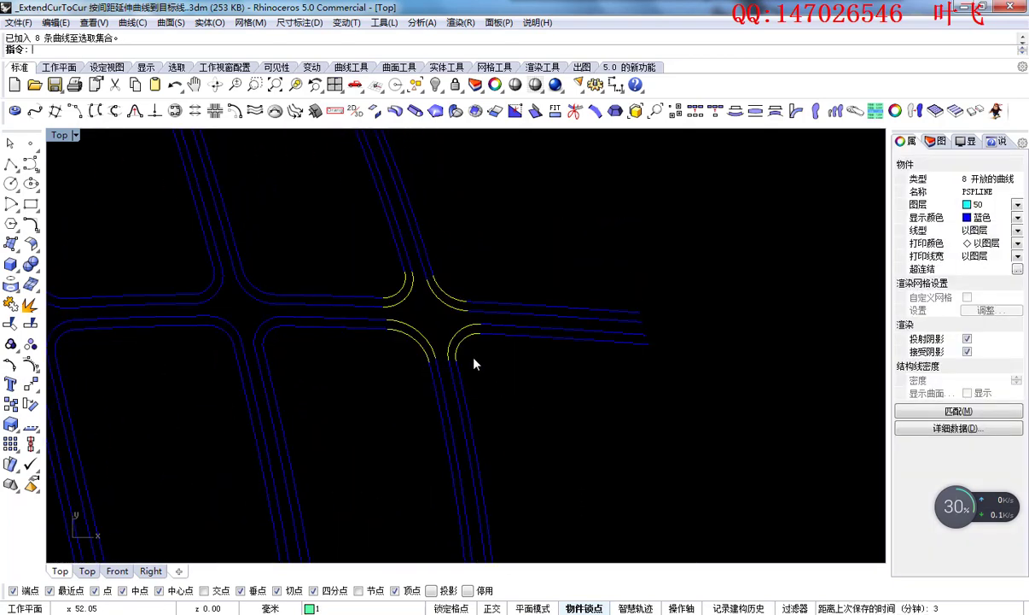
{"action": "scroll", "coordinate": [434, 341], "scroll_direction": "up", "scroll_amount": 4}
{"action": "left_click", "coordinate": [393, 351]}
{"action": "left_click_drag", "start_coordinate": [254, 174], "coordinate": [561, 405]}
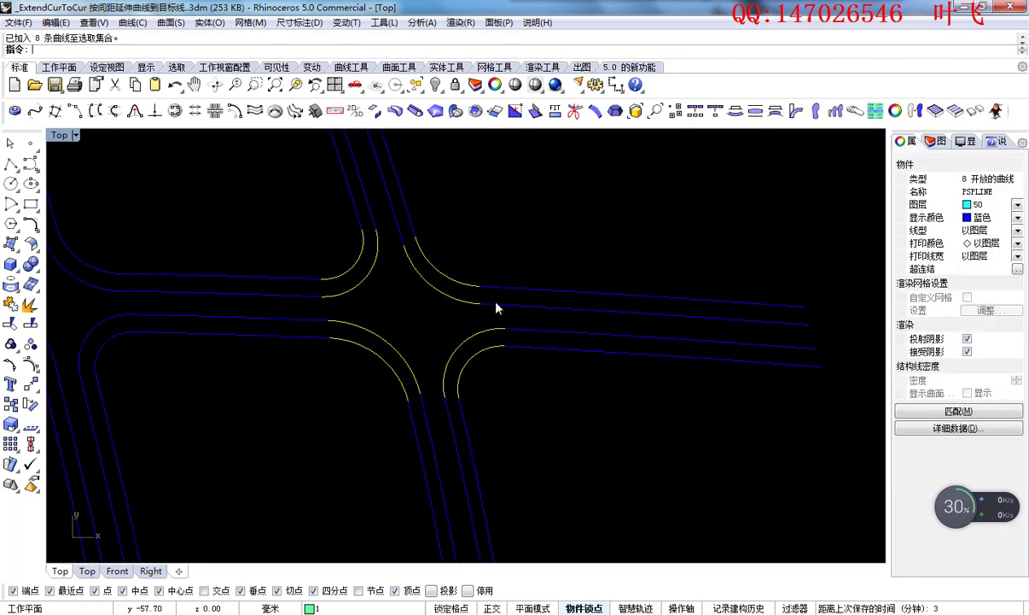
{"action": "middle_click", "coordinate": [496, 303]}
{"action": "left_click", "coordinate": [476, 335]}
{"action": "scroll", "coordinate": [423, 414], "scroll_direction": "up", "scroll_amount": 6}
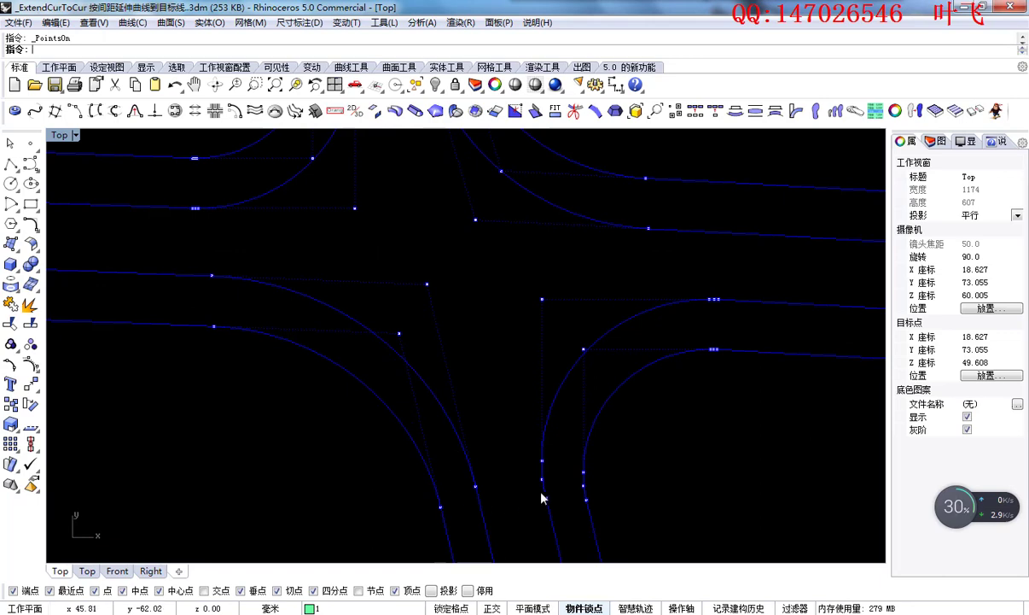
Step: Check the clustered control points at the lower ends of the junction's lower-right arcs, then hide all control points
{"action": "left_click_drag", "start_coordinate": [599, 505], "coordinate": [602, 509]}
{"action": "left_click_drag", "start_coordinate": [503, 418], "coordinate": [612, 513]}
{"action": "right_click_drag", "start_coordinate": [601, 455], "coordinate": [517, 456]}
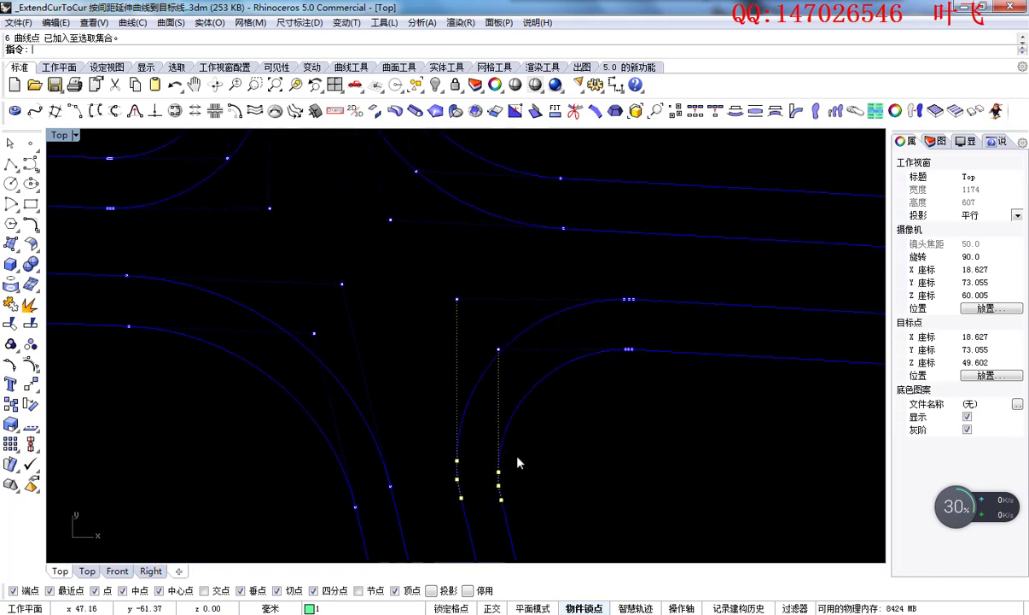
{"action": "key", "text": "Escape"}
{"action": "key", "text": "Escape"}
Step: Open the object description of the junction's inner lower-right arc and review its curve type and geometry data
{"action": "left_click", "coordinate": [537, 382]}
{"action": "left_click", "coordinate": [949, 447]}
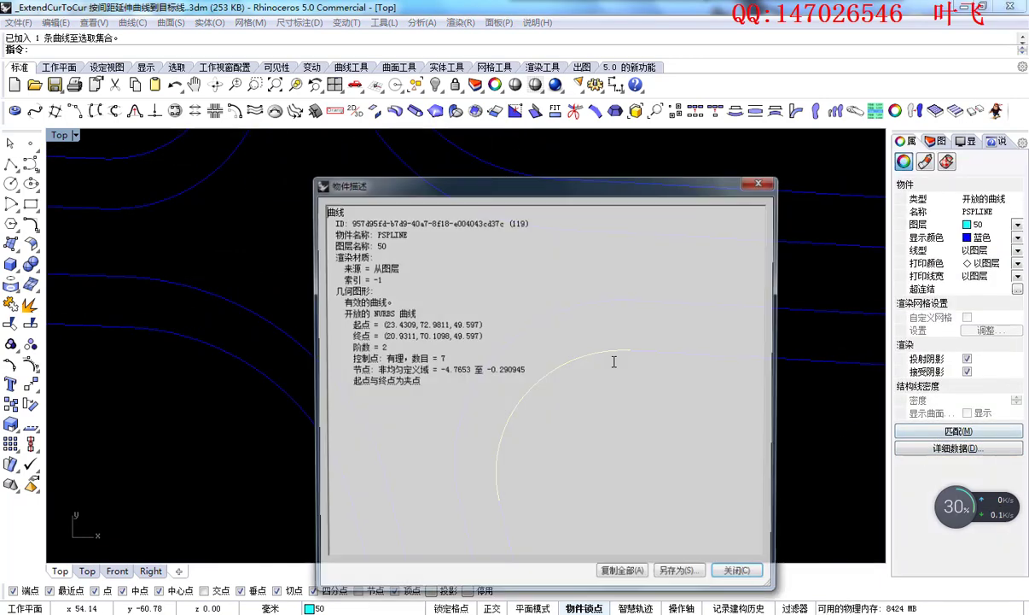
{"action": "left_click_drag", "start_coordinate": [449, 378], "coordinate": [417, 324]}
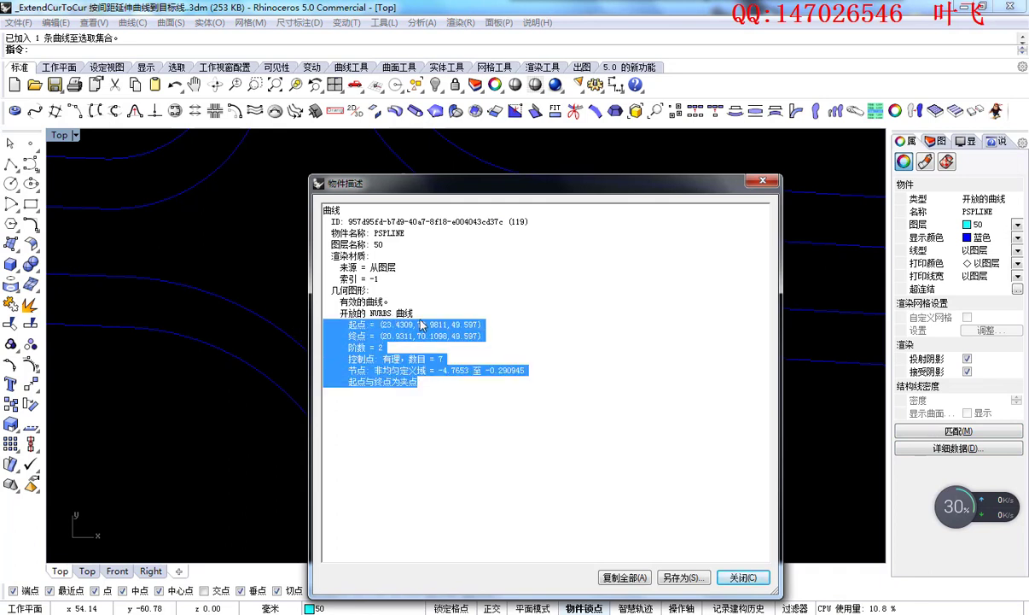
{"action": "left_click", "coordinate": [418, 324]}
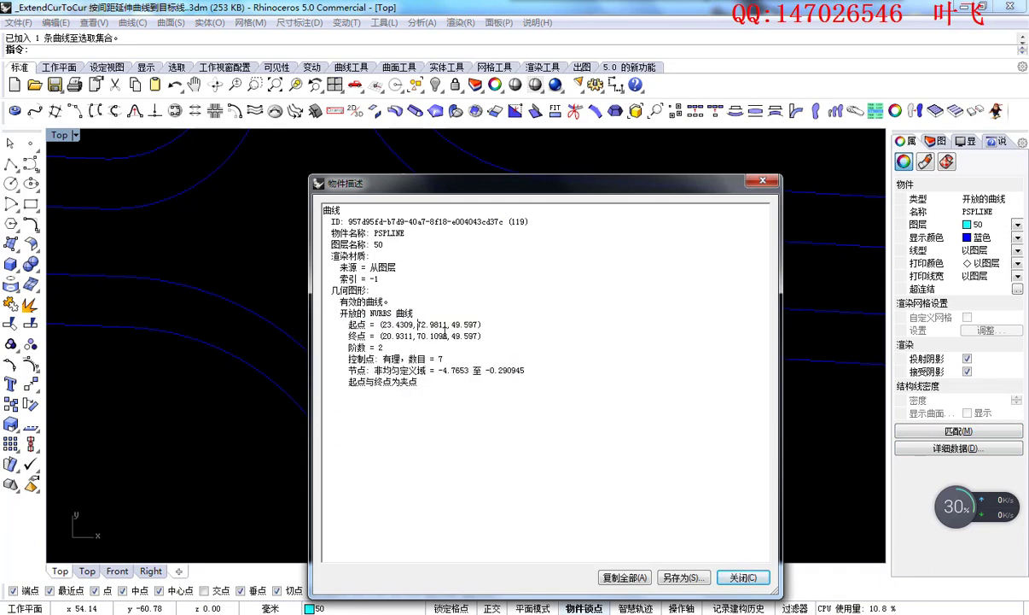
{"action": "left_click_drag", "start_coordinate": [423, 382], "coordinate": [324, 325]}
{"action": "left_click", "coordinate": [437, 315]}
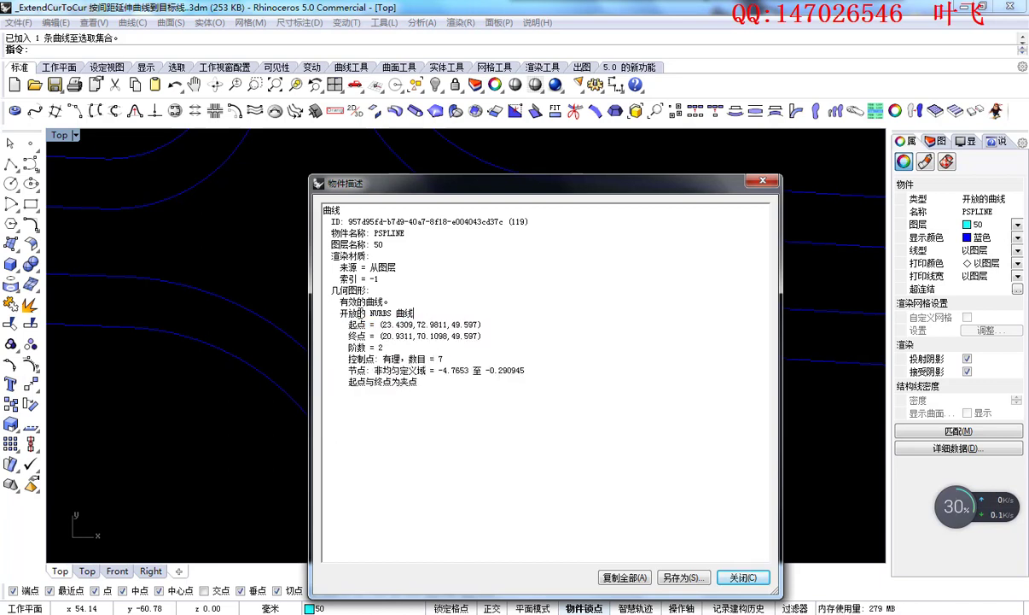
{"action": "left_click_drag", "start_coordinate": [424, 314], "coordinate": [339, 313]}
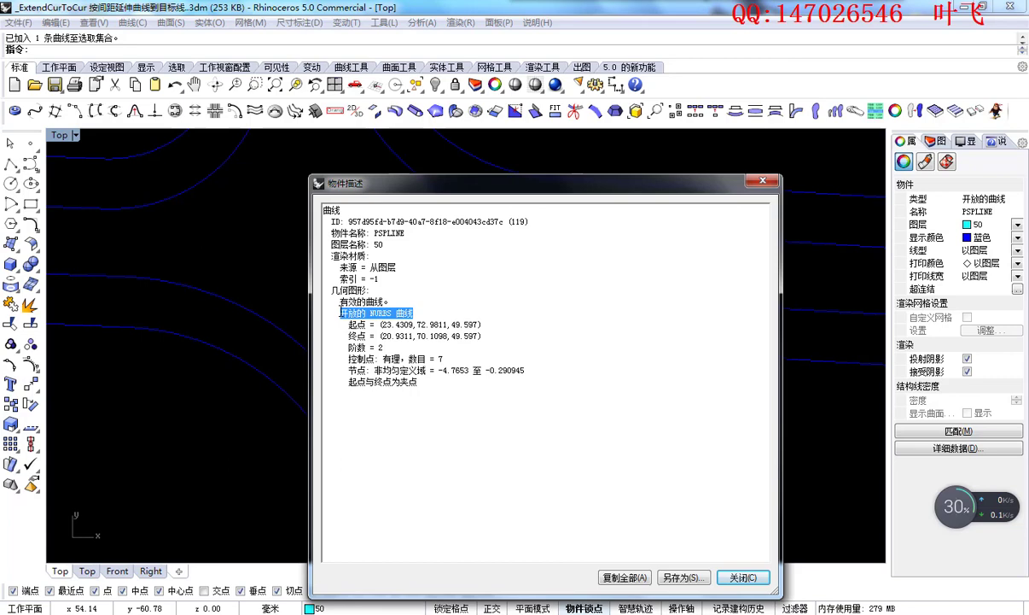
{"action": "left_click", "coordinate": [432, 310]}
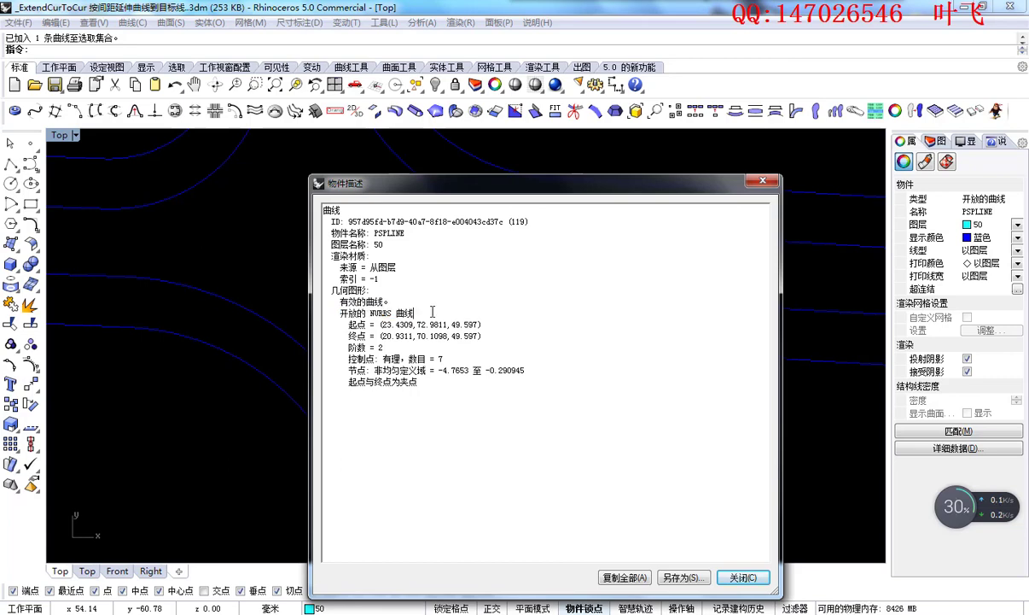
{"action": "left_click", "coordinate": [739, 578]}
{"action": "key", "text": "Escape"}
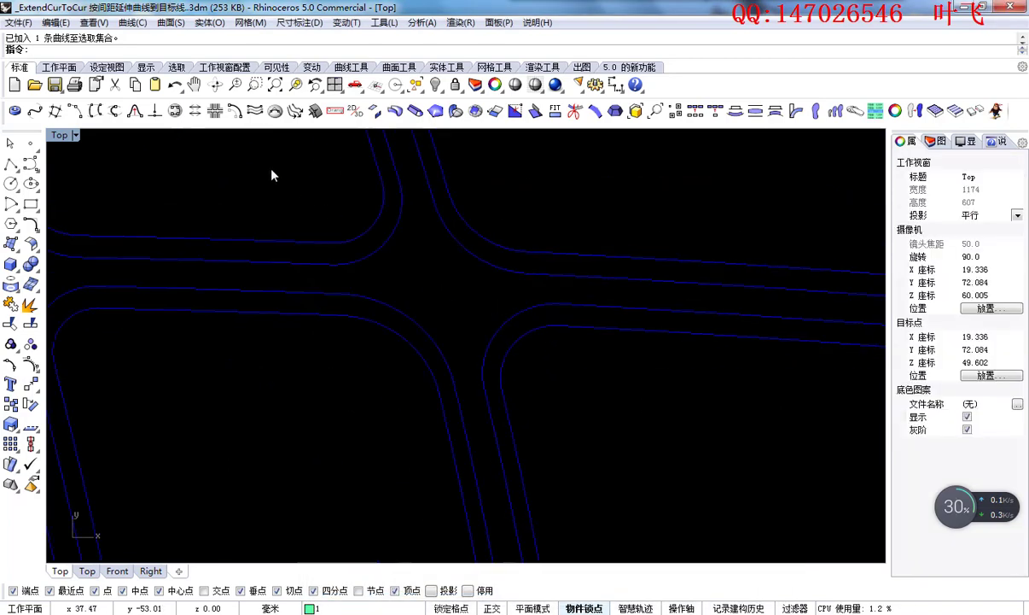
Step: Select the eight corner arcs at the junction and view them within the surrounding grid
{"action": "left_click_drag", "start_coordinate": [271, 169], "coordinate": [642, 419]}
{"action": "scroll", "coordinate": [520, 329], "scroll_direction": "down", "scroll_amount": 3}
{"action": "left_click_drag", "start_coordinate": [506, 328], "coordinate": [581, 376]}
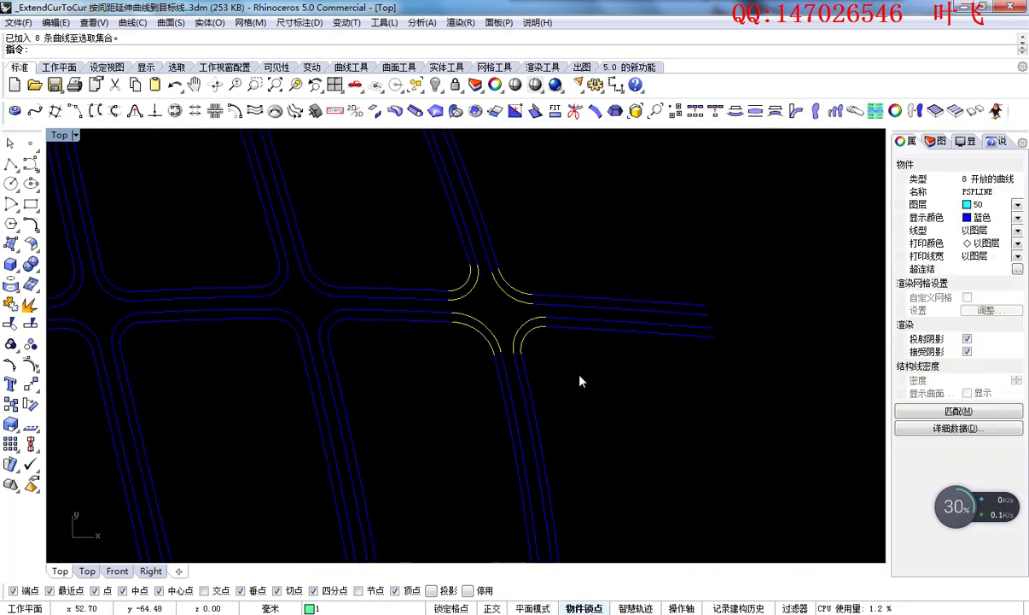
{"action": "scroll", "coordinate": [561, 331], "scroll_direction": "down", "scroll_amount": 8}
{"action": "scroll", "coordinate": [509, 314], "scroll_direction": "up", "scroll_amount": 5}
{"action": "left_click_drag", "start_coordinate": [496, 280], "coordinate": [605, 376]}
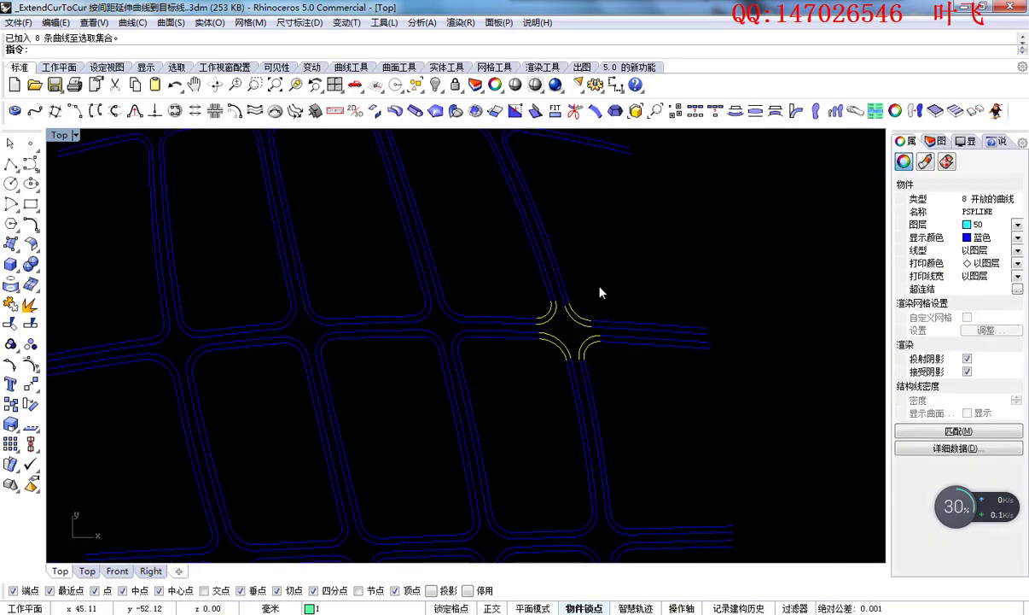
{"action": "left_click", "coordinate": [620, 272]}
{"action": "middle_click", "coordinate": [620, 273]}
{"action": "left_click", "coordinate": [596, 275]}
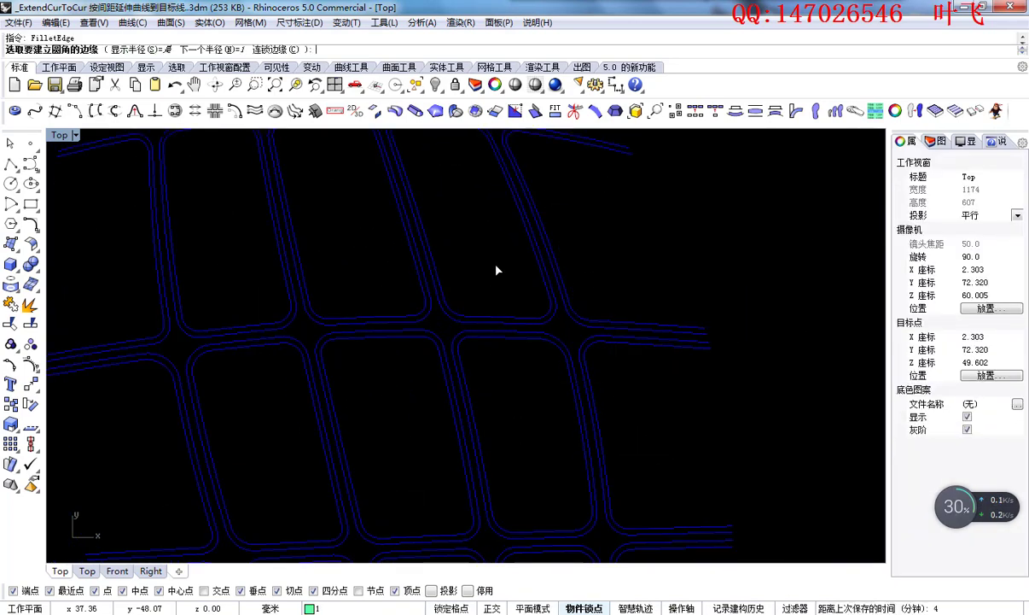
{"action": "scroll", "coordinate": [384, 256], "scroll_direction": "down", "scroll_amount": 5}
{"action": "scroll", "coordinate": [512, 308], "scroll_direction": "down", "scroll_amount": 3}
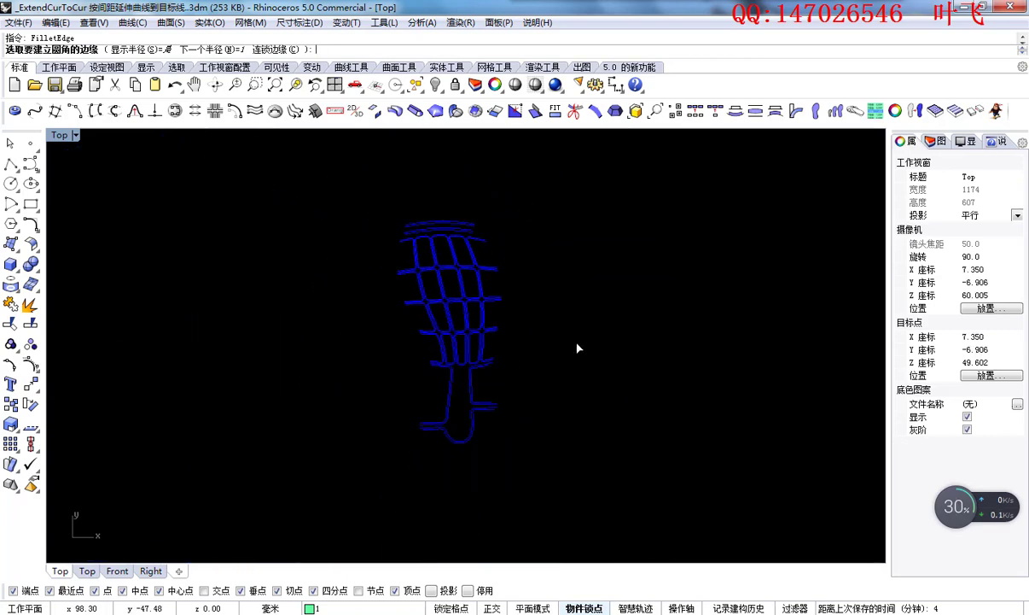
{"action": "scroll", "coordinate": [444, 286], "scroll_direction": "up", "scroll_amount": 6}
{"action": "scroll", "coordinate": [459, 293], "scroll_direction": "up", "scroll_amount": 5}
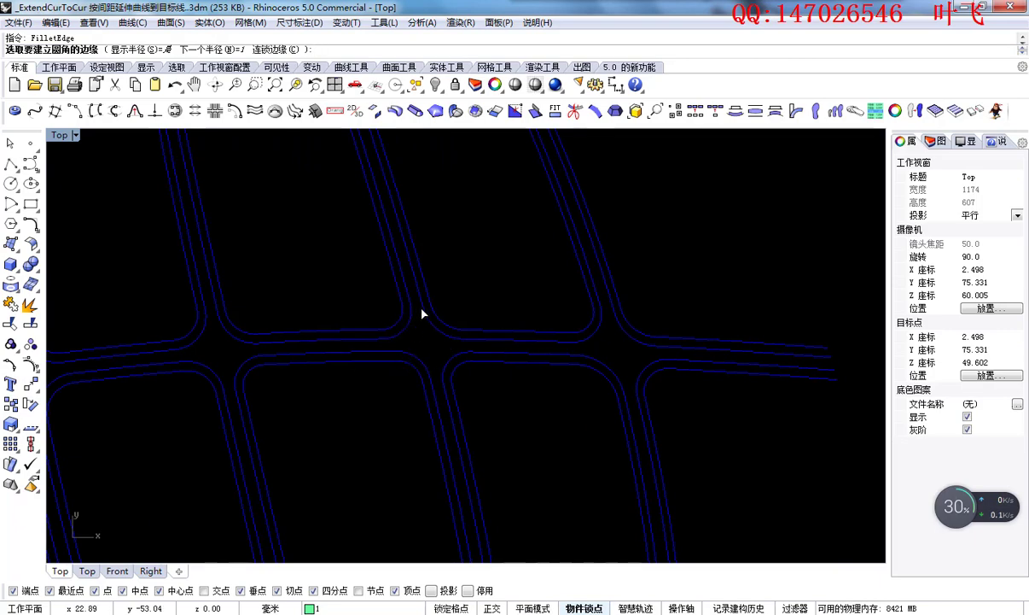
{"action": "key", "text": "Escape"}
Step: Select the corner arcs at the neighbouring junctions along the same grid row to inspect them, then deselect them
{"action": "left_click_drag", "start_coordinate": [338, 274], "coordinate": [491, 393]}
{"action": "scroll", "coordinate": [471, 319], "scroll_direction": "down", "scroll_amount": 1}
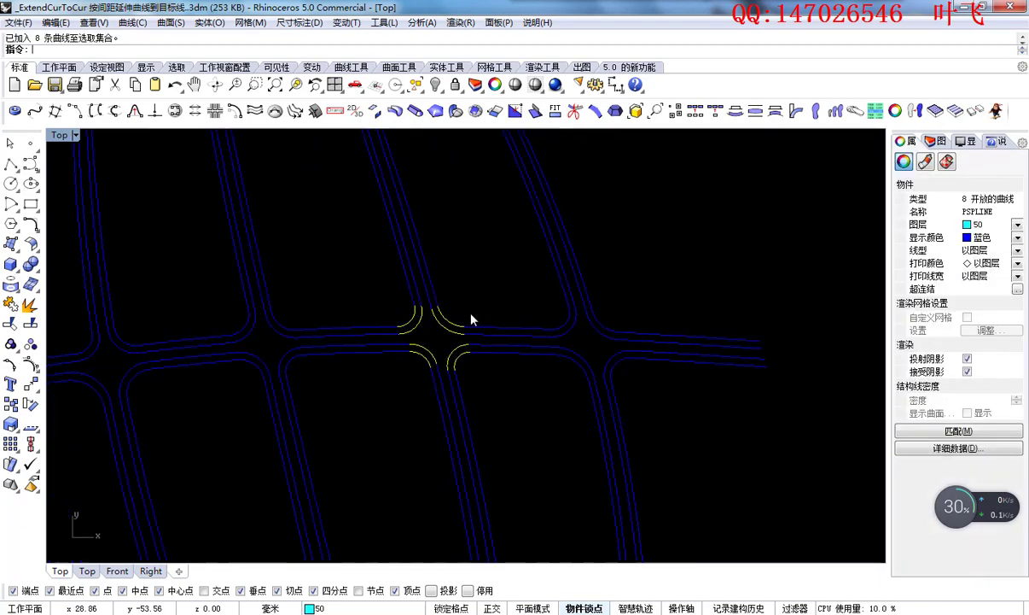
{"action": "scroll", "coordinate": [471, 314], "scroll_direction": "down", "scroll_amount": 7}
{"action": "scroll", "coordinate": [336, 312], "scroll_direction": "up", "scroll_amount": 5}
{"action": "left_click_drag", "start_coordinate": [345, 287], "coordinate": [474, 377]}
{"action": "left_click", "coordinate": [464, 262]}
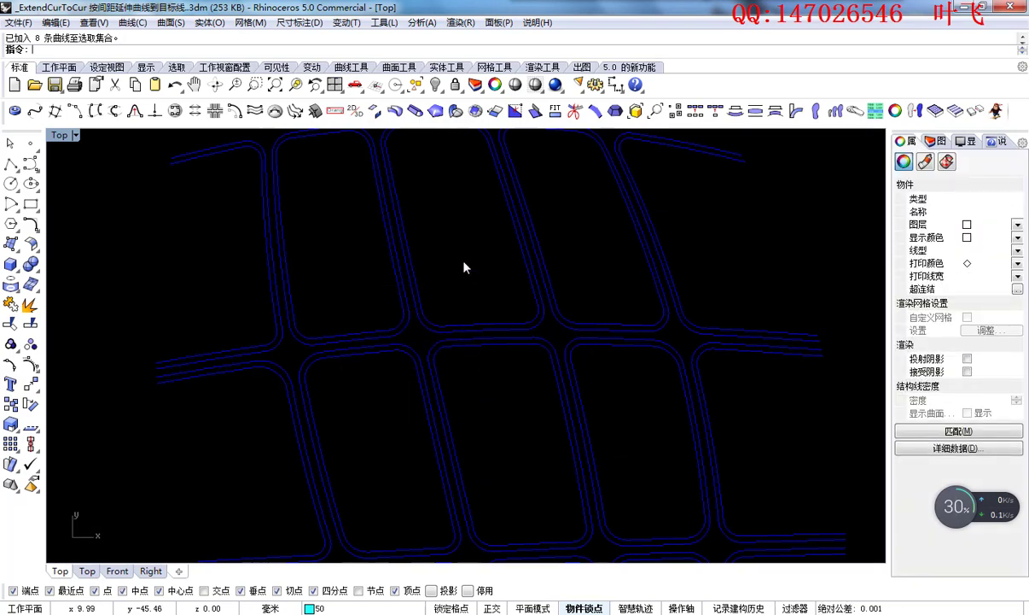
Step: Examine the whole curve network and check the corner arcs at another junction of the upper grid row
{"action": "scroll", "coordinate": [399, 266], "scroll_direction": "down", "scroll_amount": 8}
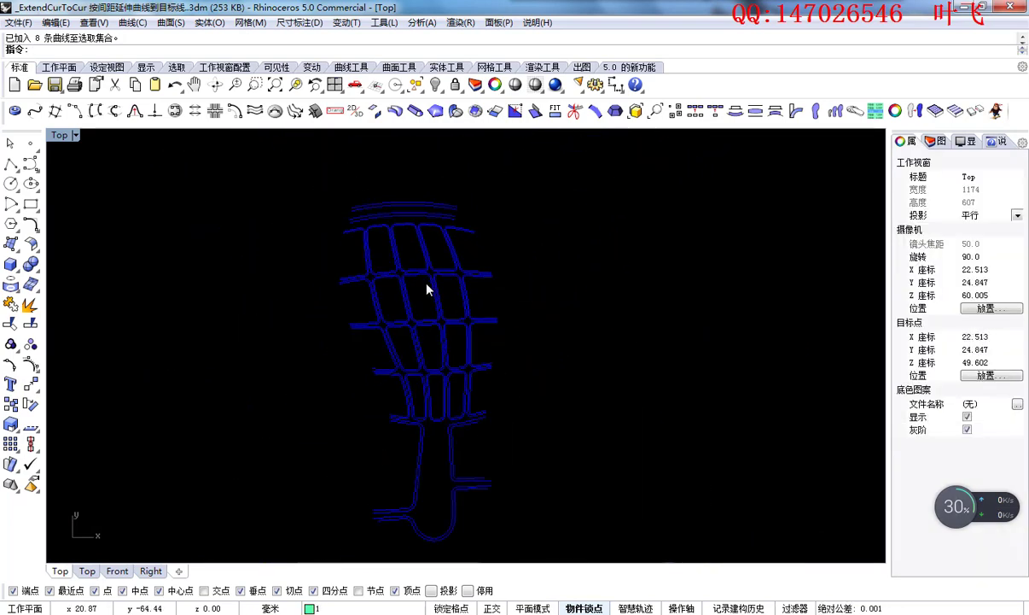
{"action": "right_click_drag", "start_coordinate": [433, 287], "coordinate": [412, 264]}
{"action": "scroll", "coordinate": [412, 264], "scroll_direction": "up", "scroll_amount": 2}
{"action": "scroll", "coordinate": [412, 264], "scroll_direction": "down", "scroll_amount": 2}
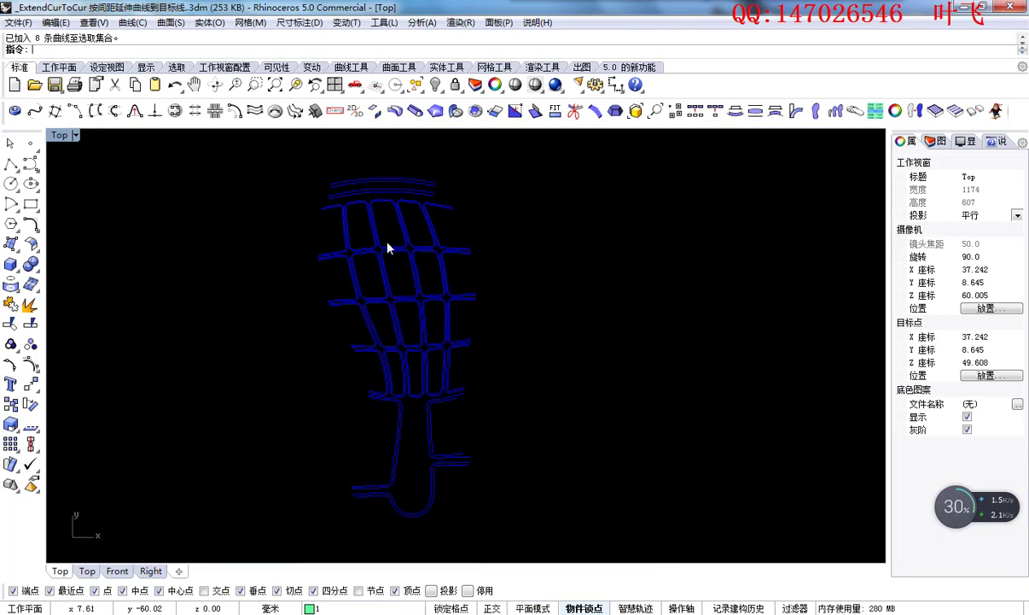
{"action": "scroll", "coordinate": [388, 247], "scroll_direction": "up", "scroll_amount": 5}
{"action": "left_click_drag", "start_coordinate": [395, 260], "coordinate": [497, 358]}
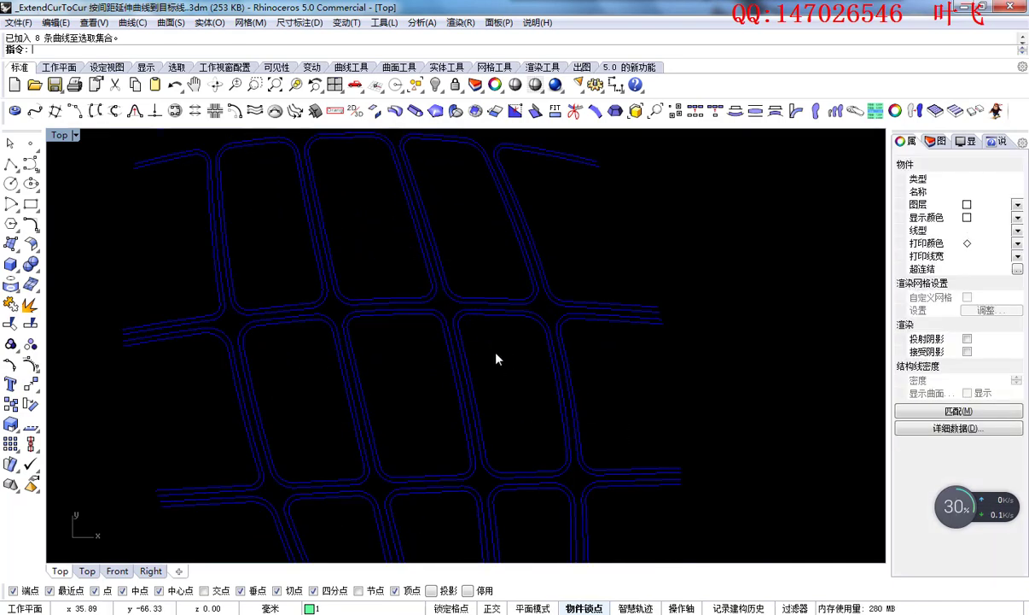
{"action": "left_click", "coordinate": [496, 358]}
{"action": "scroll", "coordinate": [584, 230], "scroll_direction": "down", "scroll_amount": 8}
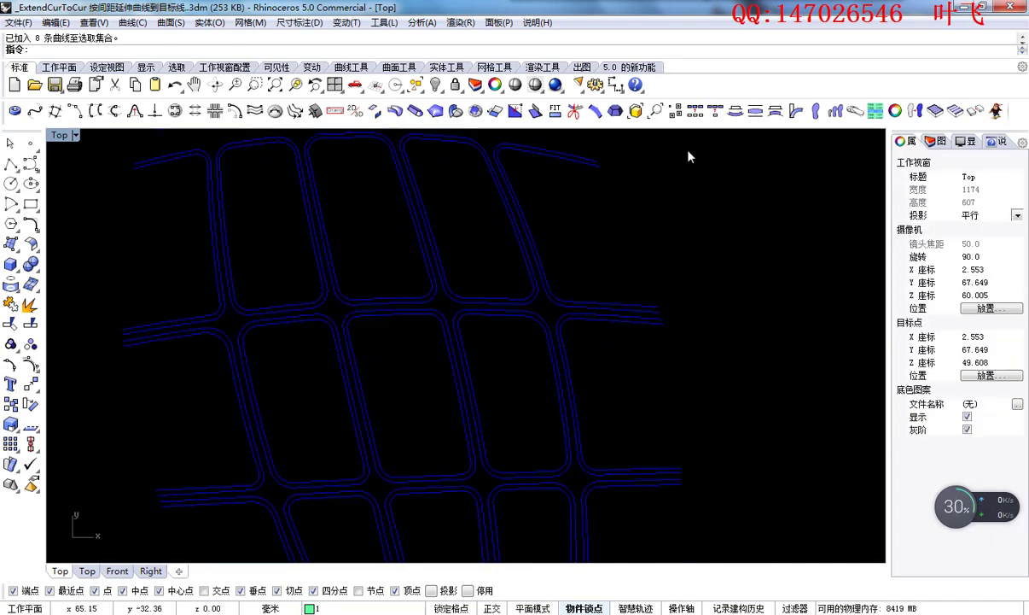
Step: Start the Orang_RepairCircleAndArc command and examine the marked curves across the upper part of the grid
{"action": "left_click", "coordinate": [653, 108]}
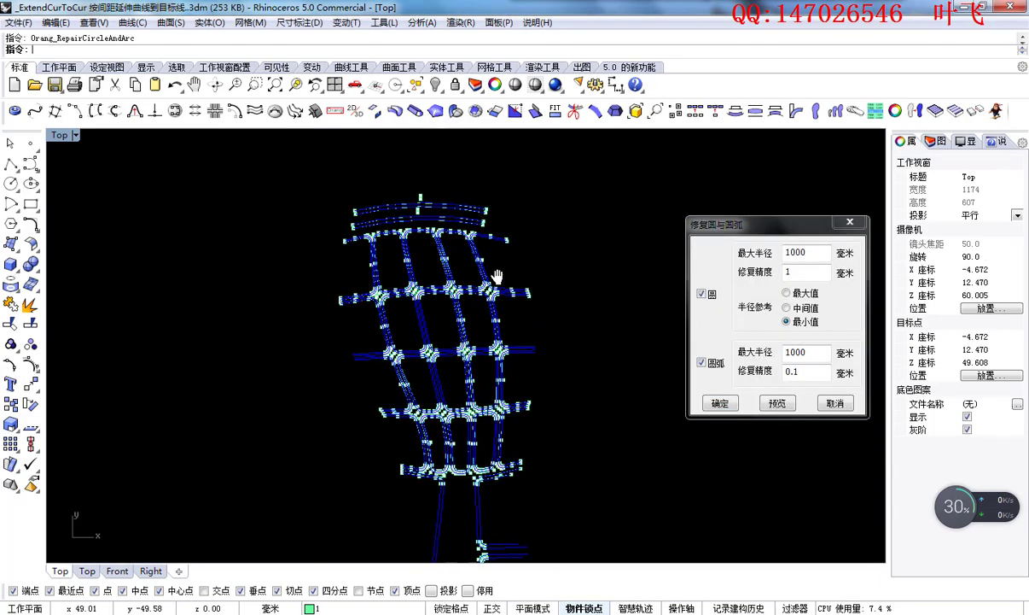
{"action": "right_click_drag", "start_coordinate": [496, 275], "coordinate": [492, 275]}
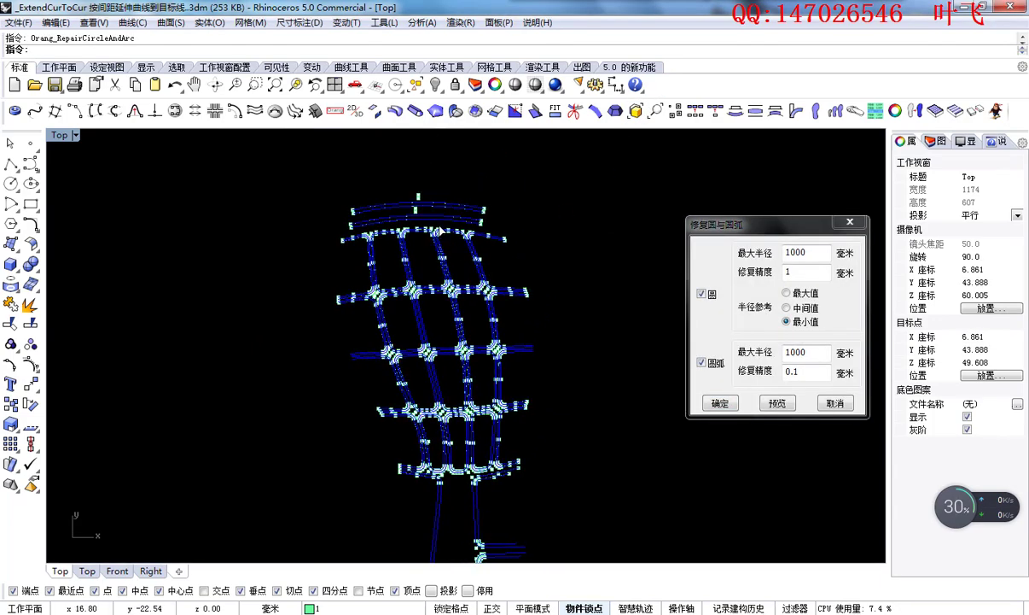
{"action": "left_click", "coordinate": [239, 86]}
{"action": "left_click_drag", "start_coordinate": [329, 188], "coordinate": [567, 408]}
{"action": "right_click_drag", "start_coordinate": [482, 269], "coordinate": [469, 301]}
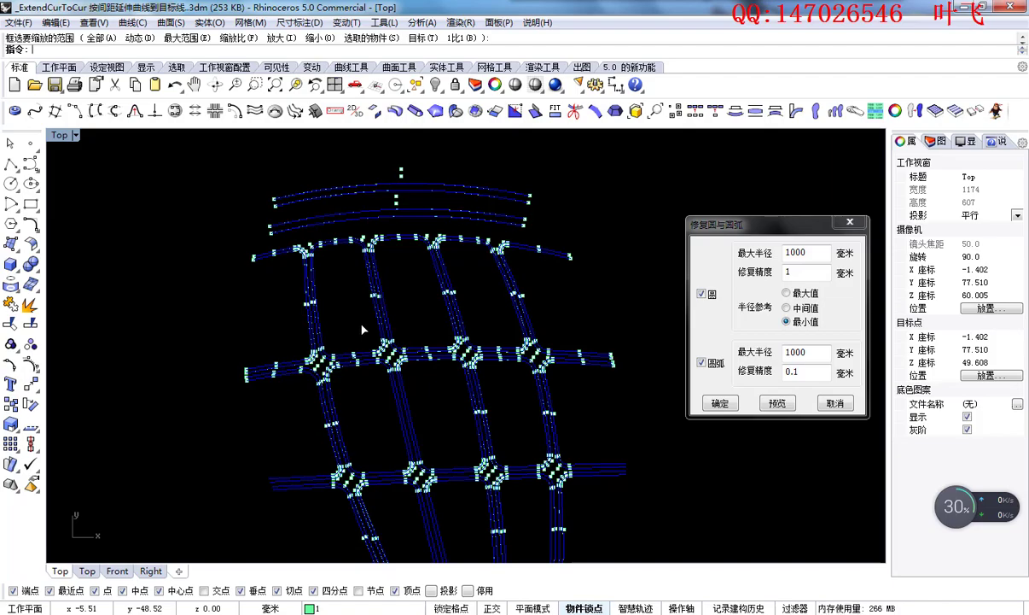
{"action": "scroll", "coordinate": [404, 266], "scroll_direction": "up", "scroll_amount": 4}
{"action": "right_click_drag", "start_coordinate": [445, 296], "coordinate": [410, 316]}
{"action": "right_click_drag", "start_coordinate": [405, 255], "coordinate": [418, 340], "text": "ctrl"}
{"action": "right_click_drag", "start_coordinate": [404, 294], "coordinate": [379, 201], "text": "ctrl"}
{"action": "right_click_drag", "start_coordinate": [379, 202], "coordinate": [392, 225]}
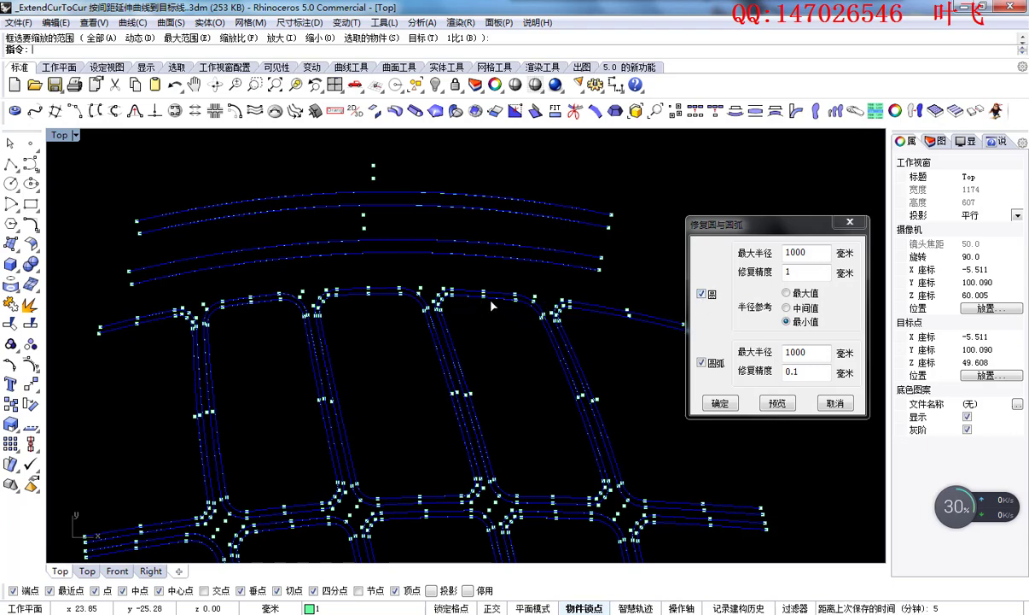
{"action": "right_click_drag", "start_coordinate": [484, 242], "coordinate": [503, 327], "text": "ctrl"}
{"action": "mouse_move", "coordinate": [525, 397]}
{"action": "right_mouse_down"}
{"action": "mouse_move", "coordinate": [501, 253]}
{"action": "mouse_move", "coordinate": [527, 413]}
{"action": "right_mouse_up"}
{"action": "scroll", "coordinate": [492, 288], "scroll_direction": "up", "scroll_amount": 4}
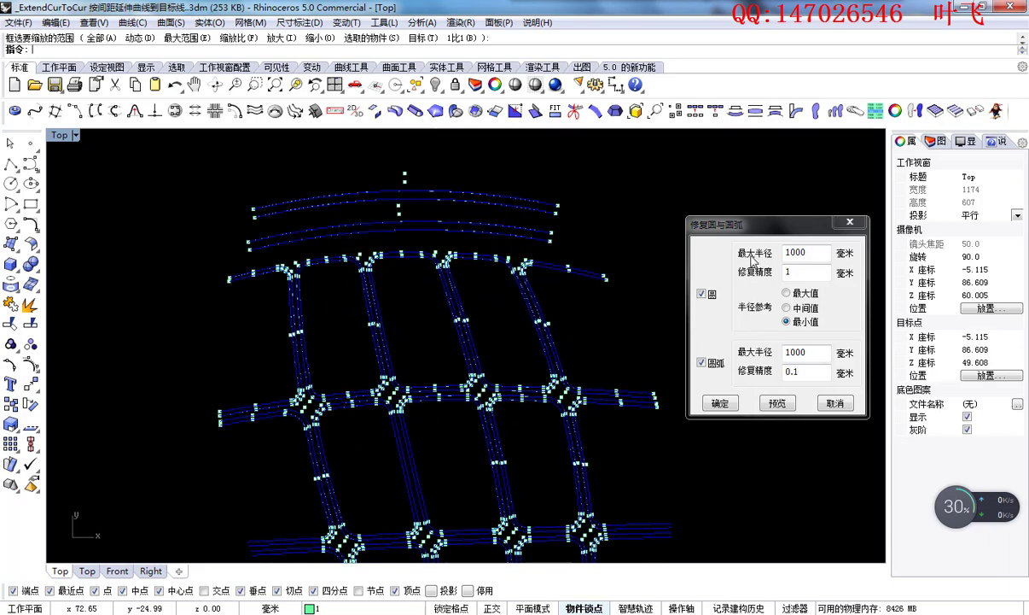
Step: Set the maximum radius to 20 mm for both circle repair and arc repair
{"action": "left_click", "coordinate": [771, 256]}
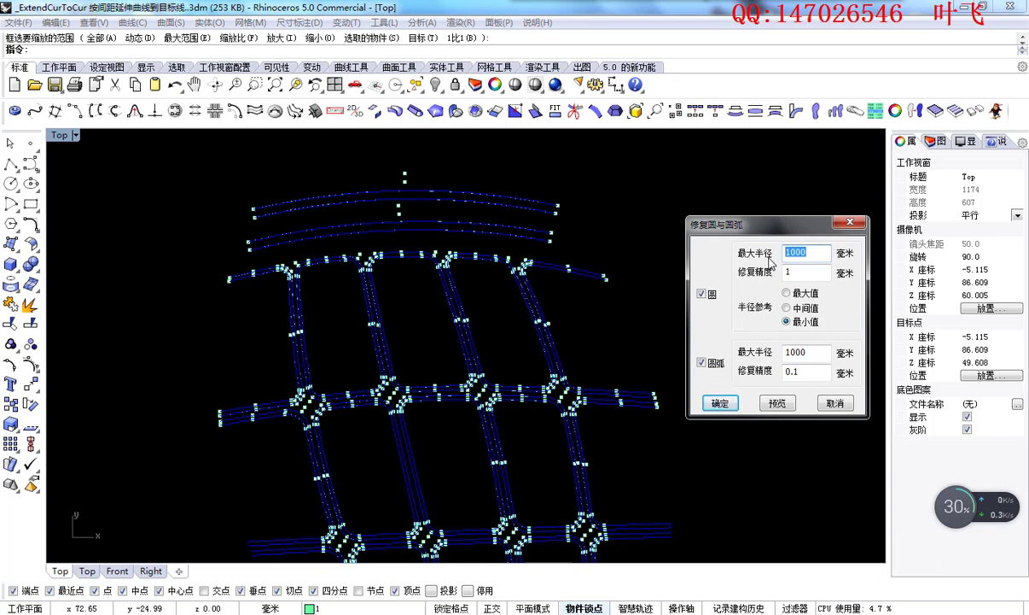
{"action": "type", "text": "20"}
{"action": "left_click_drag", "start_coordinate": [816, 351], "coordinate": [718, 362]}
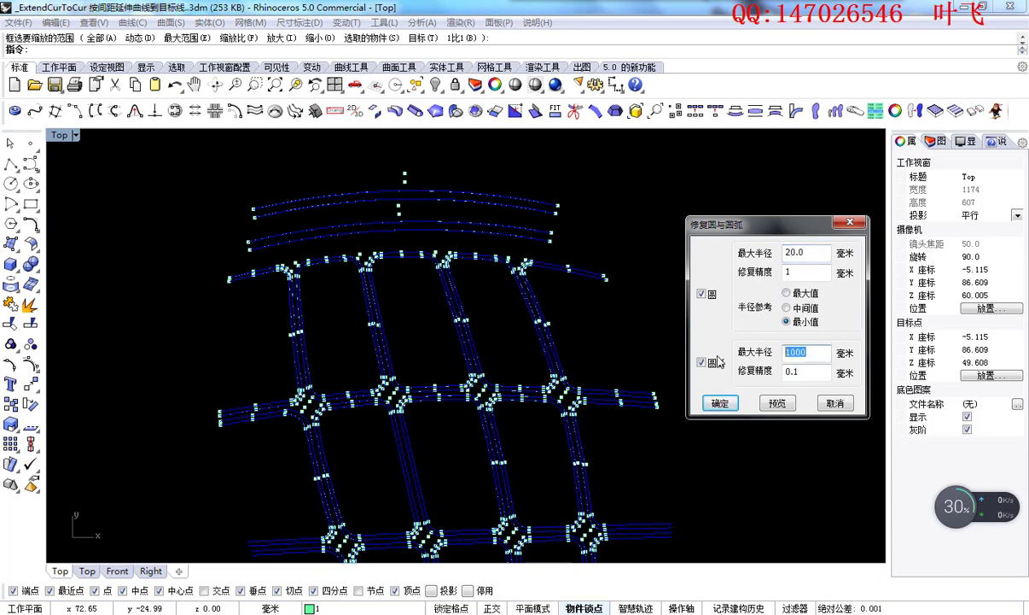
{"action": "type", "text": "20"}
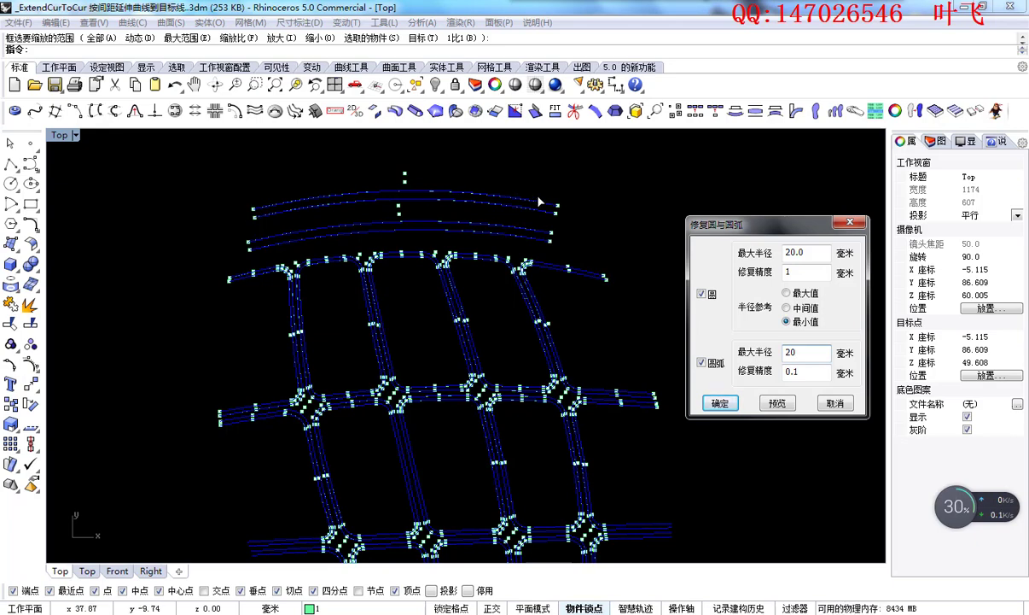
Step: Preview the circle and arc repair and examine the marked corner curves across the upper grid and the rest of the network
{"action": "left_click", "coordinate": [785, 408]}
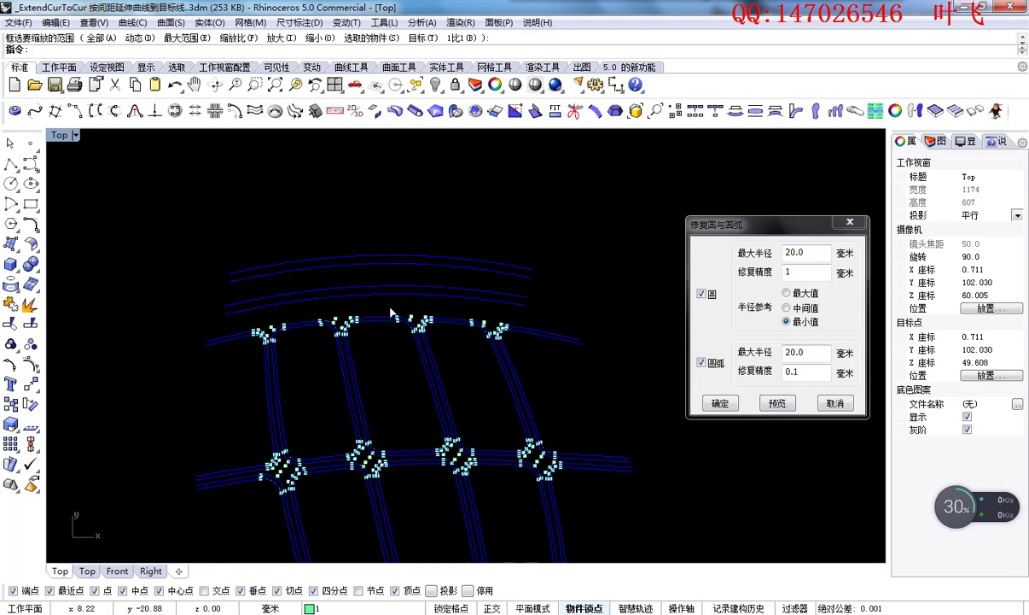
{"action": "right_click_drag", "start_coordinate": [388, 292], "coordinate": [417, 311]}
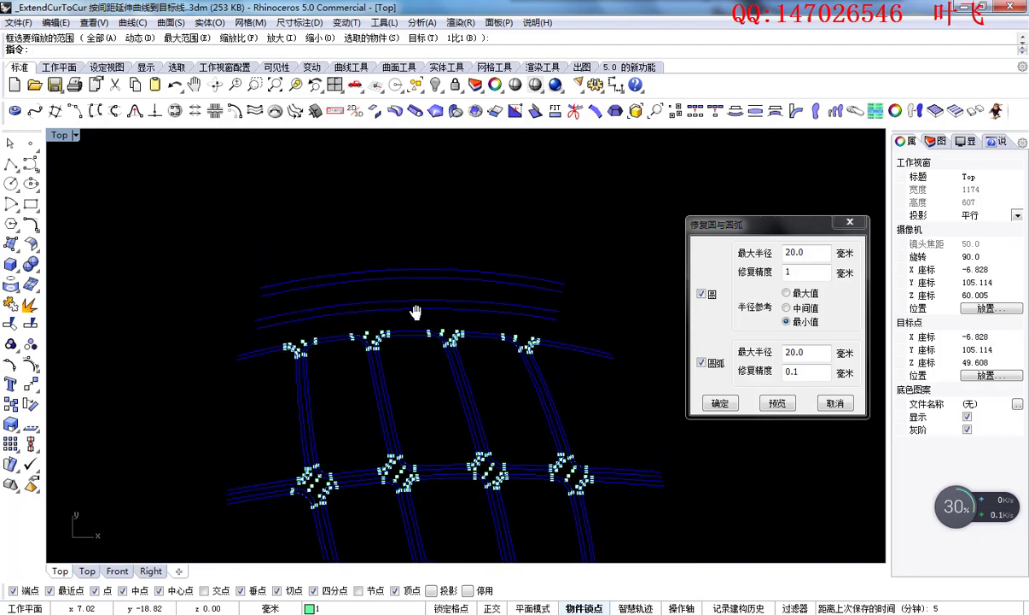
{"action": "scroll", "coordinate": [403, 290], "scroll_direction": "up", "scroll_amount": 3}
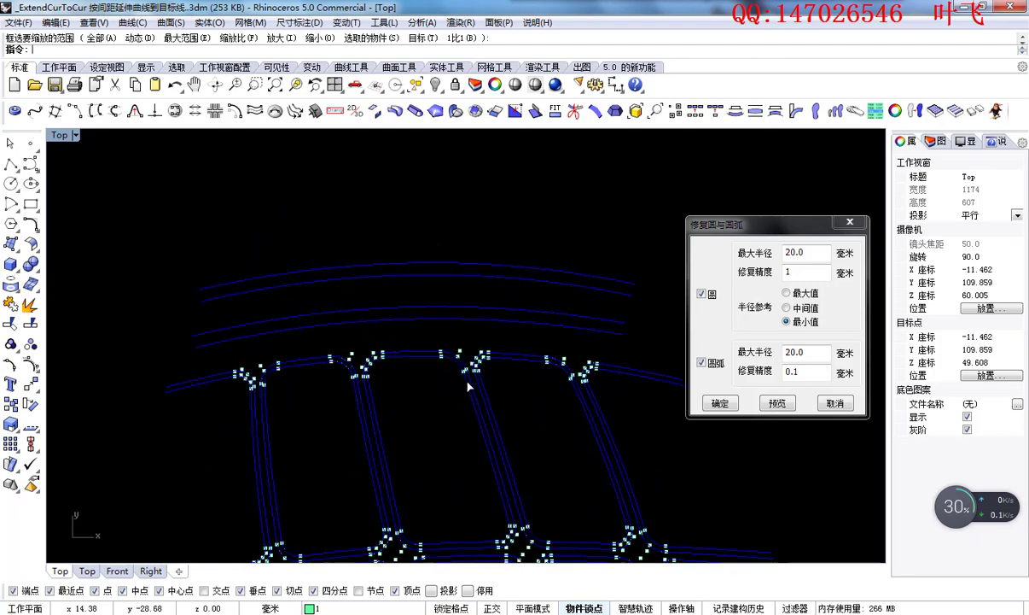
{"action": "scroll", "coordinate": [469, 386], "scroll_direction": "down", "scroll_amount": 10}
{"action": "right_click_drag", "start_coordinate": [474, 461], "coordinate": [441, 246]}
{"action": "scroll", "coordinate": [441, 246], "scroll_direction": "up", "scroll_amount": 6}
{"action": "right_click_drag", "start_coordinate": [444, 332], "coordinate": [452, 420]}
{"action": "scroll", "coordinate": [452, 420], "scroll_direction": "up", "scroll_amount": 5}
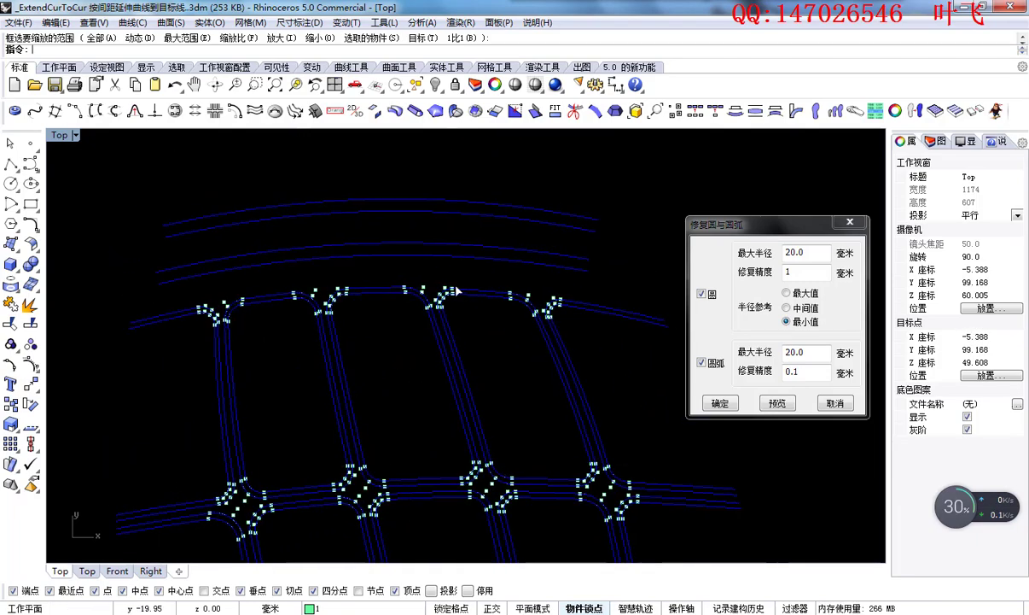
Step: Examine the previewed arcs closely against the original corner curves at a junction in the grid's top row
{"action": "left_click", "coordinate": [693, 359]}
{"action": "scroll", "coordinate": [585, 253], "scroll_direction": "up", "scroll_amount": 6}
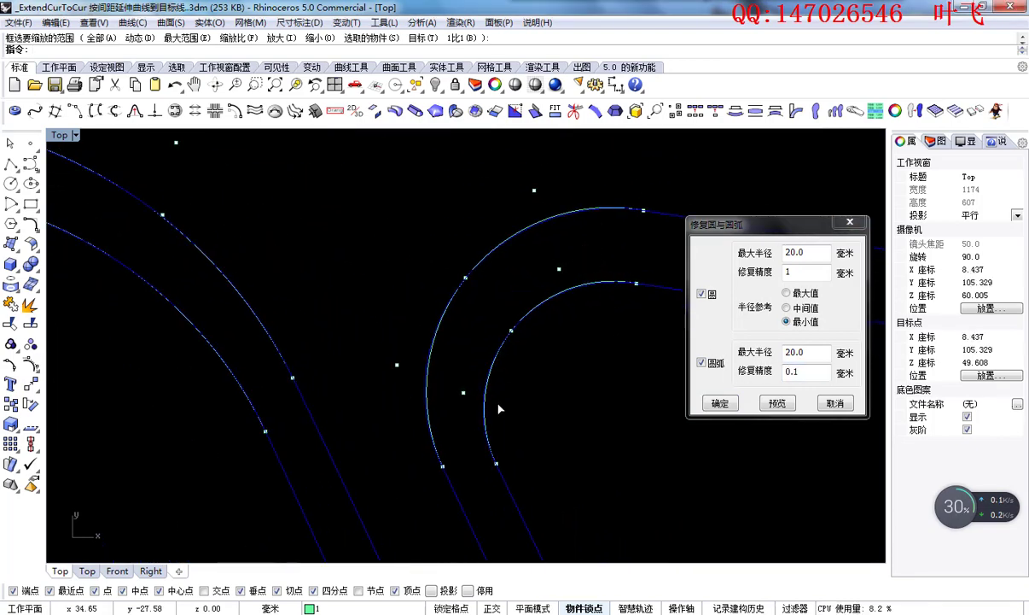
{"action": "scroll", "coordinate": [510, 317], "scroll_direction": "up", "scroll_amount": 4}
{"action": "right_click_drag", "start_coordinate": [540, 303], "coordinate": [444, 356]}
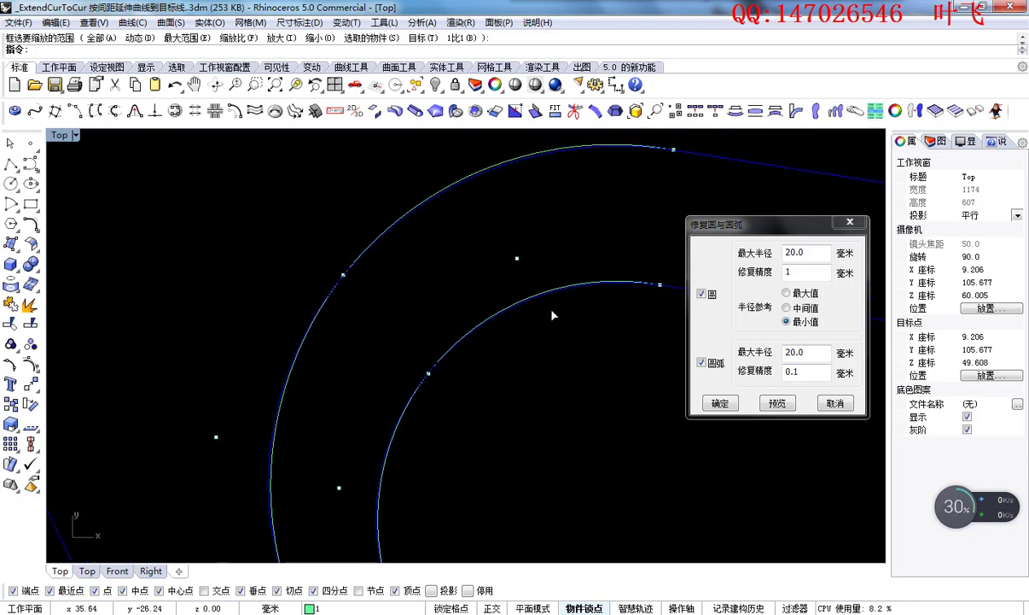
{"action": "scroll", "coordinate": [523, 277], "scroll_direction": "down", "scroll_amount": 8}
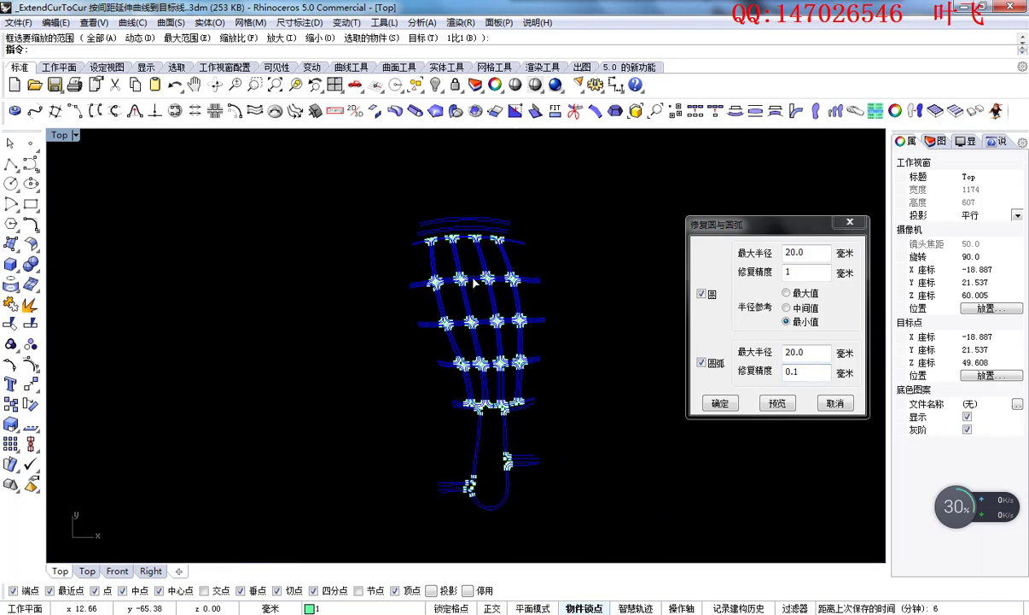
{"action": "scroll", "coordinate": [461, 243], "scroll_direction": "up", "scroll_amount": 6}
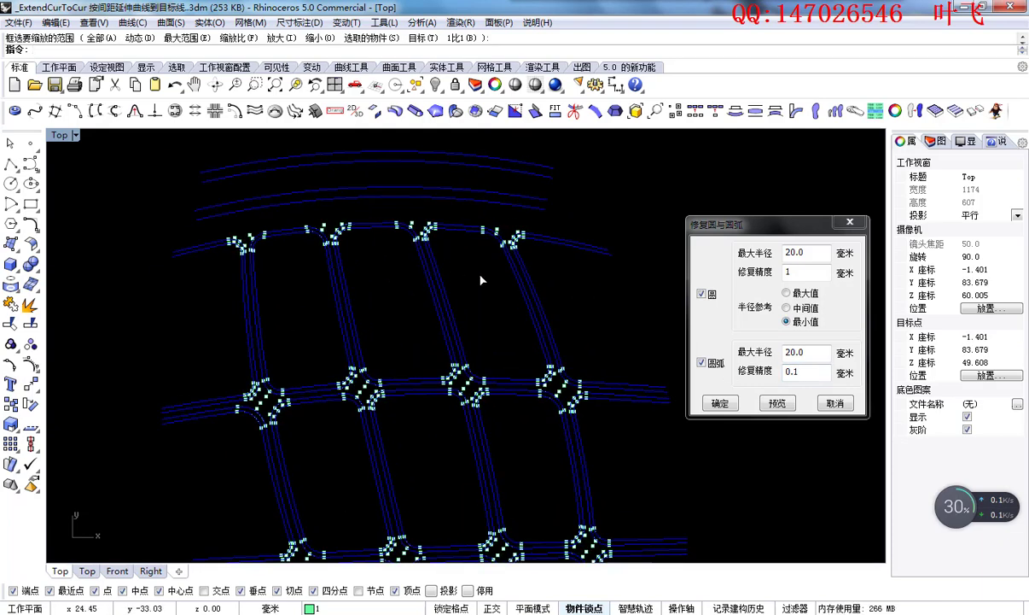
{"action": "scroll", "coordinate": [459, 282], "scroll_direction": "up", "scroll_amount": 8}
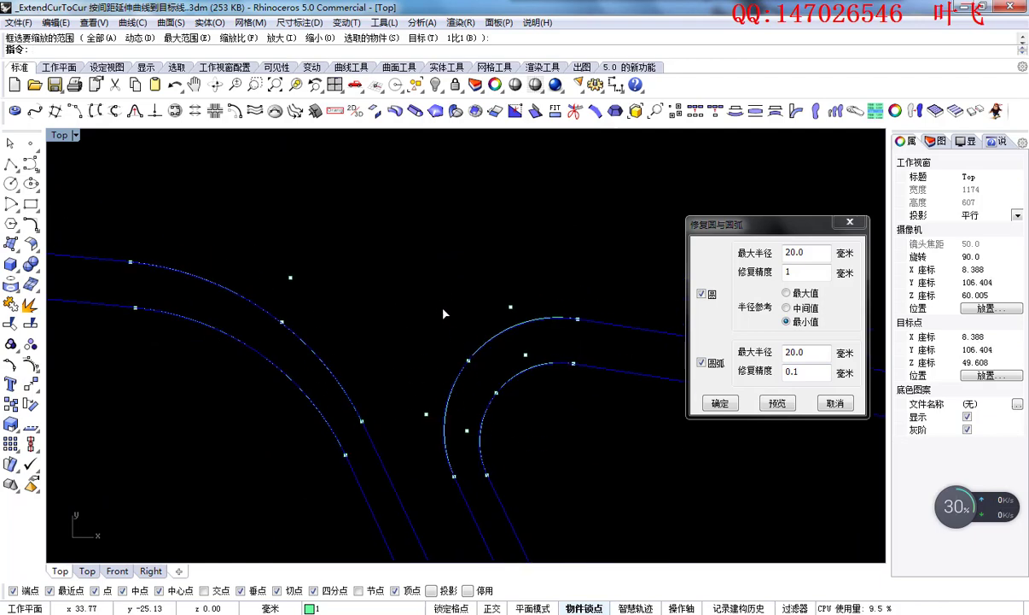
Step: Check the previewed corner arcs around the lower loop and second grid row, and apply the circle and arc repair
{"action": "scroll", "coordinate": [443, 313], "scroll_direction": "down", "scroll_amount": 6}
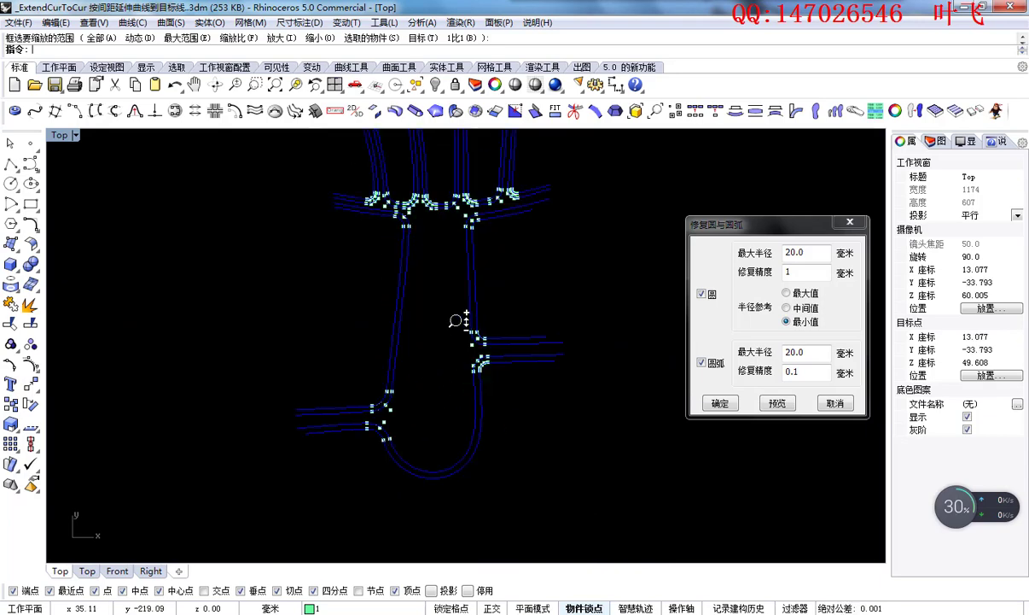
{"action": "scroll", "coordinate": [456, 321], "scroll_direction": "up", "scroll_amount": 3}
{"action": "right_click_drag", "start_coordinate": [497, 363], "coordinate": [515, 520]}
{"action": "right_click_drag", "start_coordinate": [470, 153], "coordinate": [464, 367]}
{"action": "scroll", "coordinate": [452, 222], "scroll_direction": "up", "scroll_amount": 8}
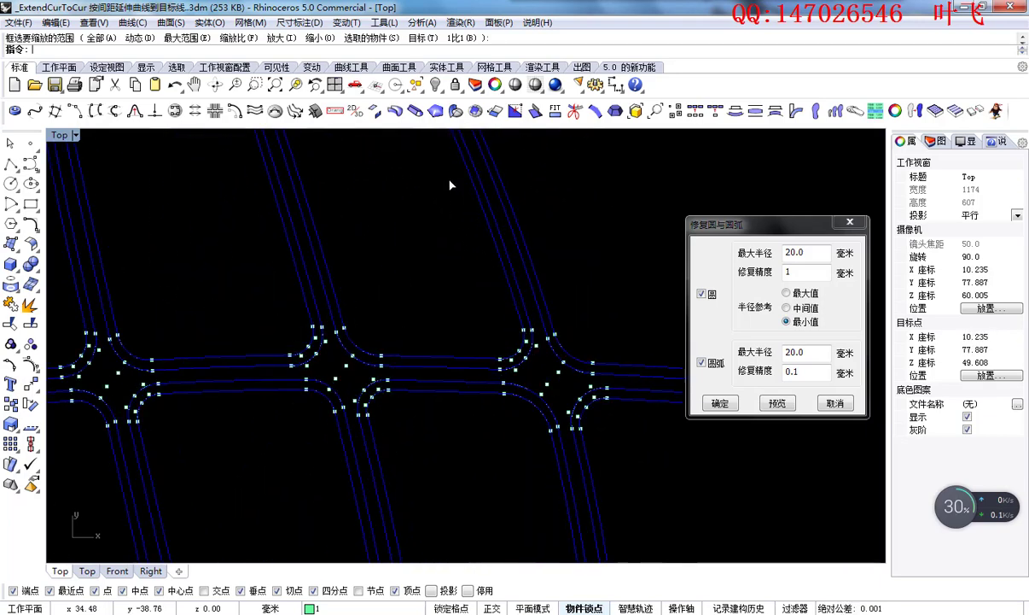
{"action": "right_click_drag", "start_coordinate": [450, 184], "coordinate": [489, 263]}
{"action": "left_click", "coordinate": [725, 404]}
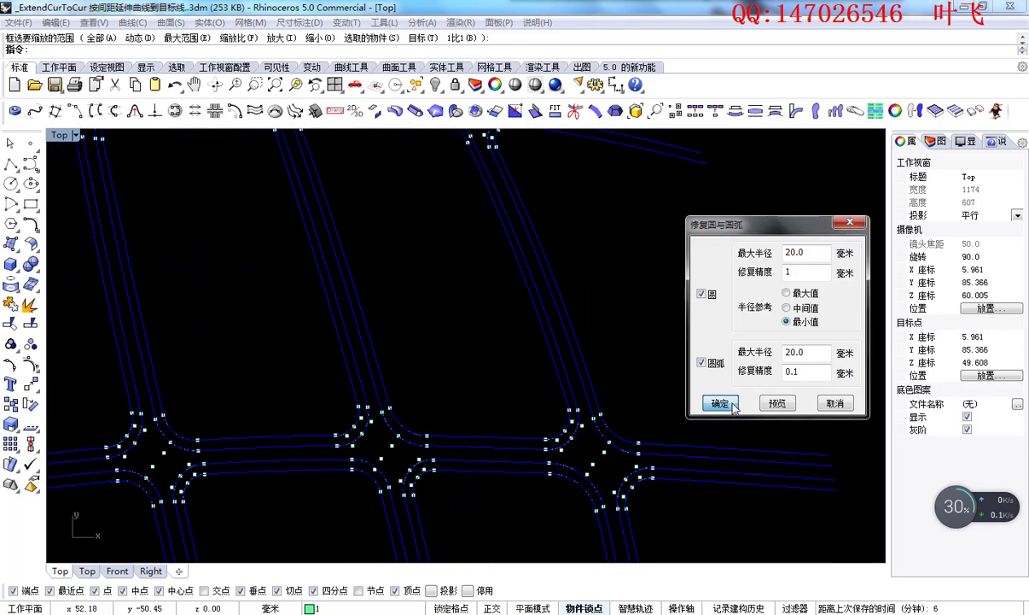
Step: Show the control points of the corner curves at the right-end junction of the second grid row, and hide them again
{"action": "scroll", "coordinate": [542, 308], "scroll_direction": "down", "scroll_amount": 3}
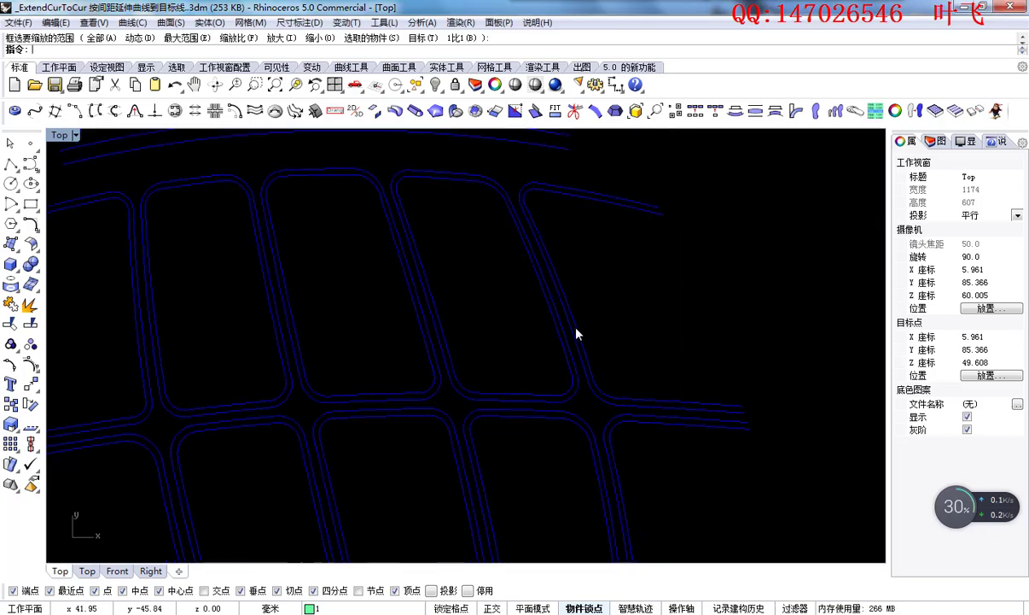
{"action": "scroll", "coordinate": [536, 333], "scroll_direction": "up", "scroll_amount": 5}
{"action": "left_click_drag", "start_coordinate": [480, 308], "coordinate": [770, 564]}
{"action": "right_click_drag", "start_coordinate": [674, 435], "coordinate": [558, 381]}
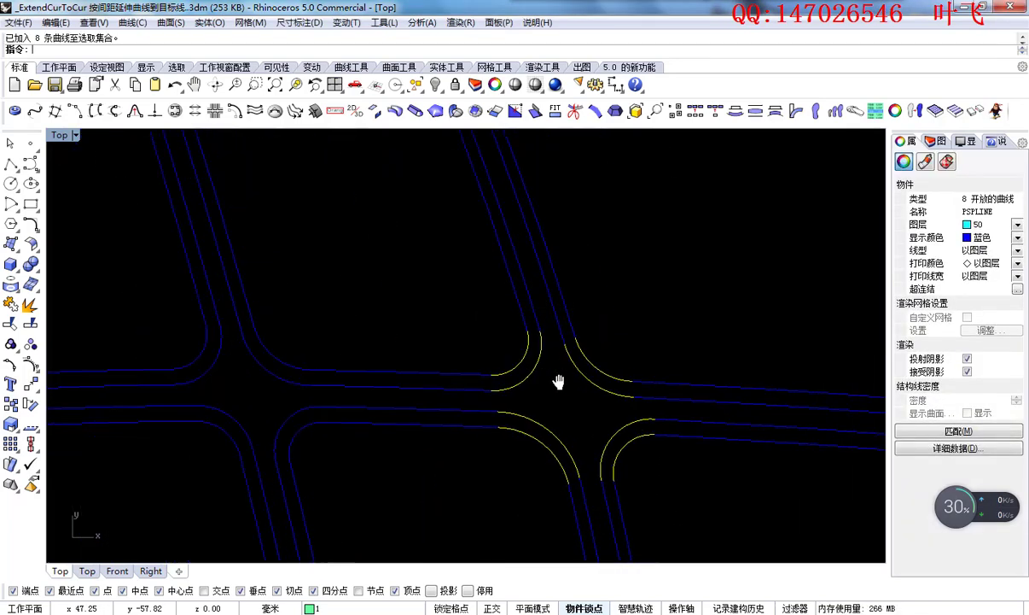
{"action": "middle_click", "coordinate": [558, 383]}
{"action": "left_click", "coordinate": [540, 404]}
{"action": "key", "text": "Escape"}
{"action": "scroll", "coordinate": [508, 341], "scroll_direction": "up", "scroll_amount": 5}
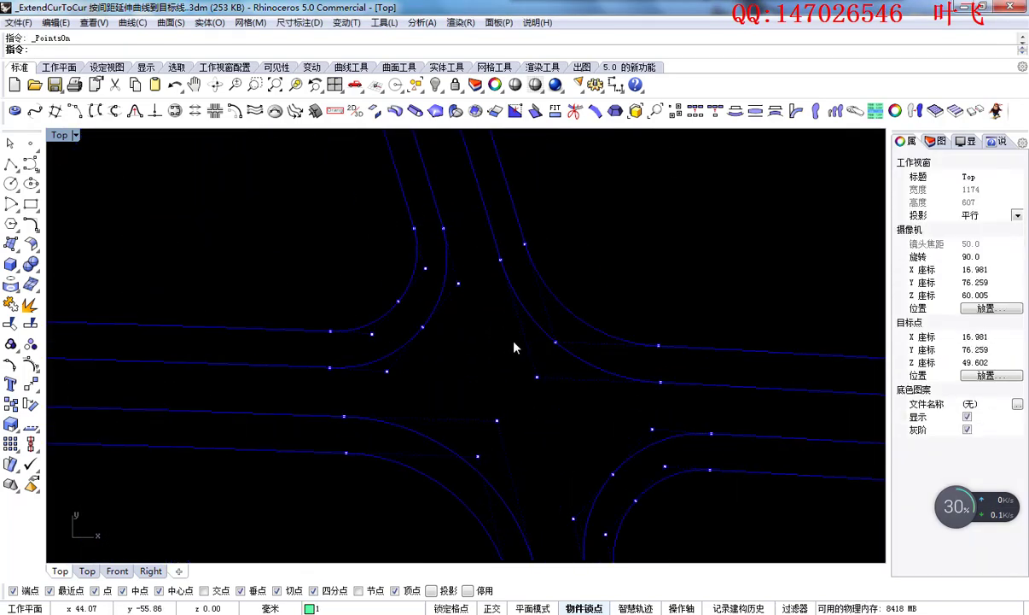
{"action": "key", "text": "Escape"}
Step: Inspect the geometry type, radius and angle of one repaired corner arc in its object details
{"action": "left_click", "coordinate": [499, 322]}
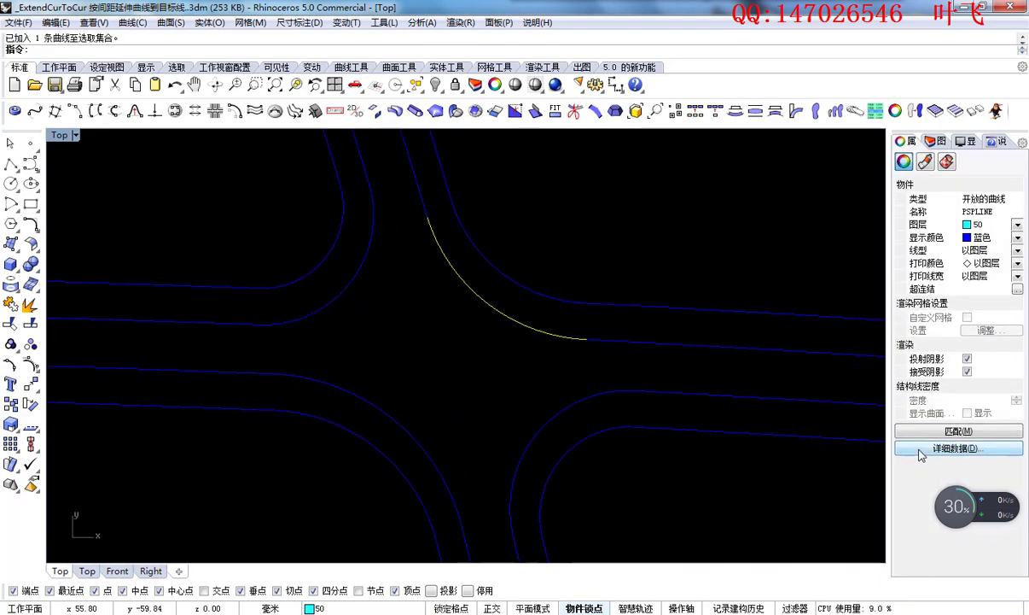
{"action": "left_click", "coordinate": [958, 447]}
{"action": "left_click_drag", "start_coordinate": [440, 368], "coordinate": [324, 323]}
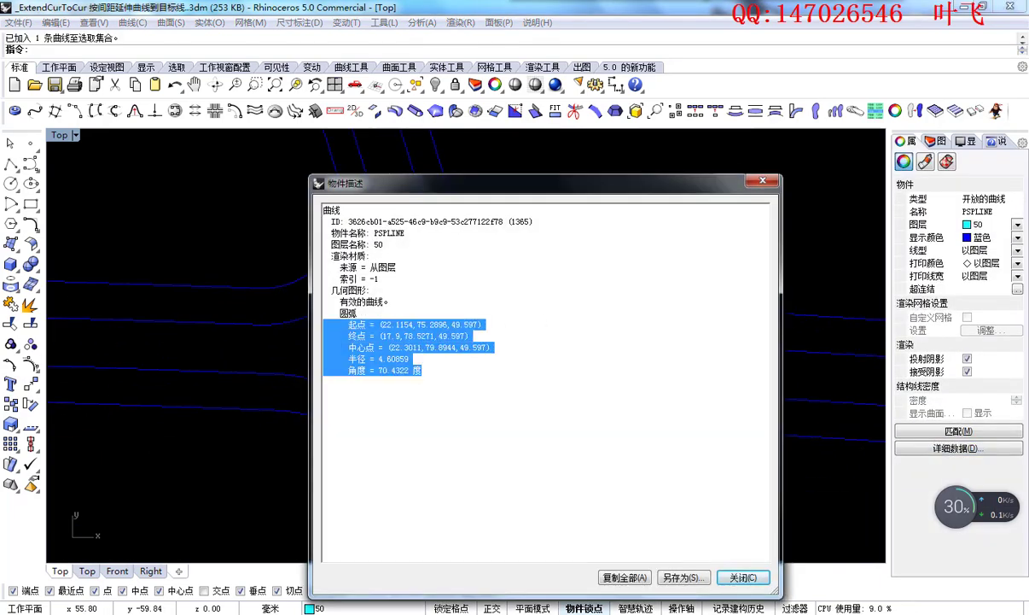
{"action": "left_click_drag", "start_coordinate": [410, 313], "coordinate": [335, 313]}
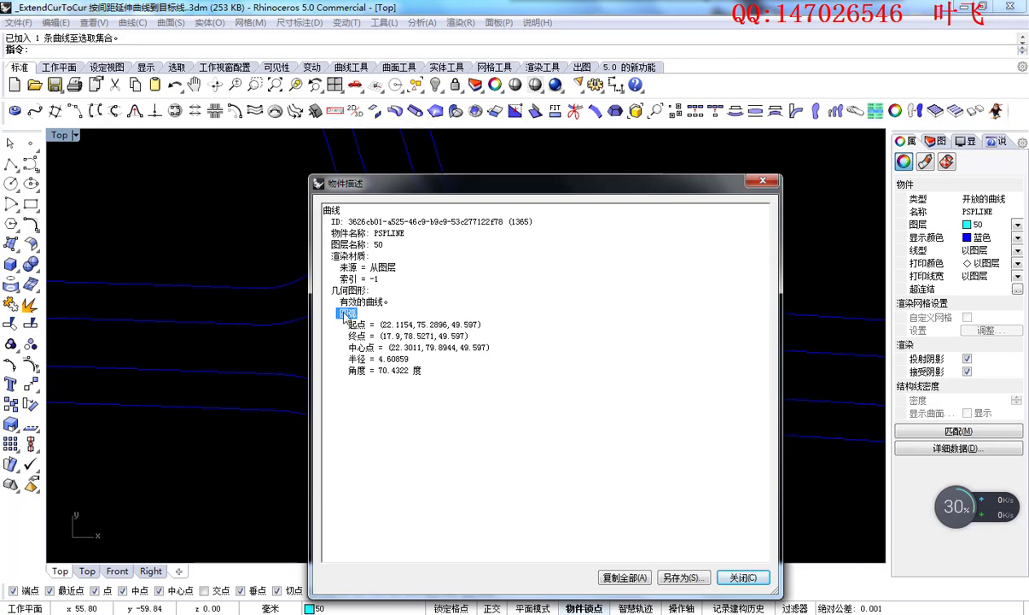
{"action": "key", "text": "Escape"}
Step: Deselect the corner arc and start the Orang_UnFilletCrvs command with fillet deletion set to Yes (是)
{"action": "scroll", "coordinate": [563, 362], "scroll_direction": "down", "scroll_amount": 15}
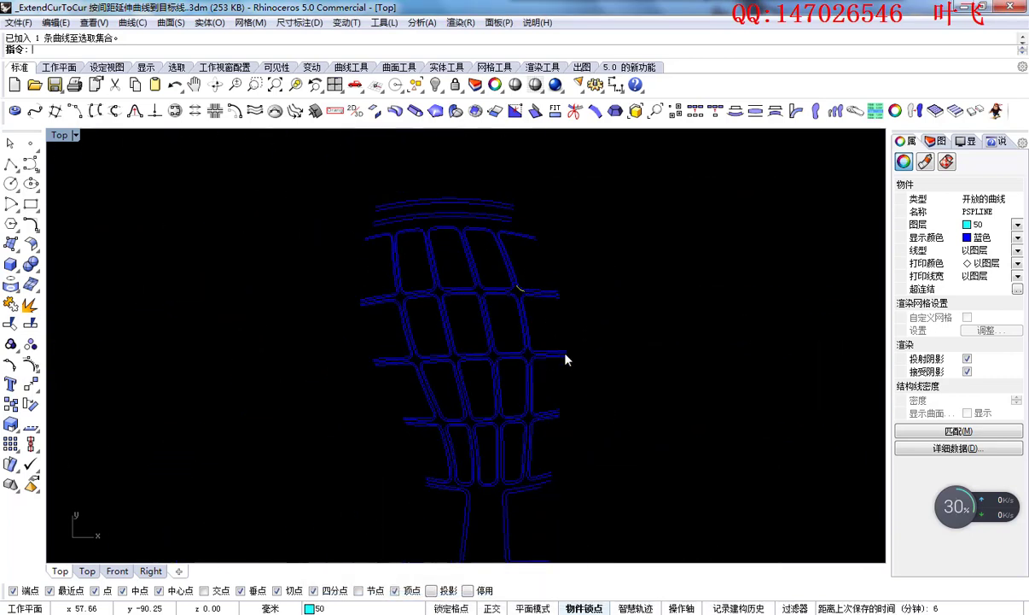
{"action": "left_click", "coordinate": [577, 350]}
{"action": "type", "text": "Orang_"}
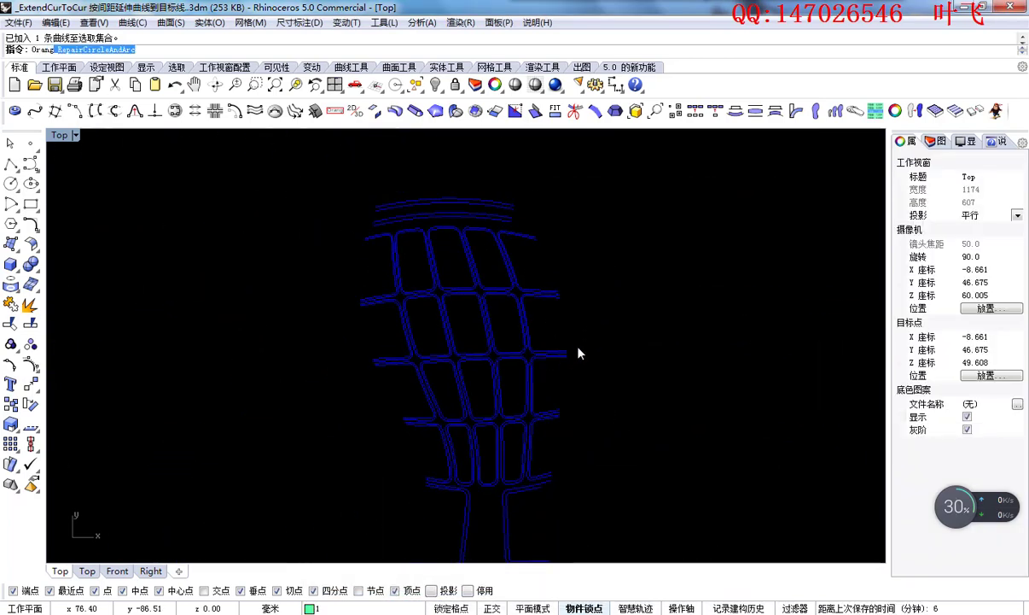
{"action": "type", "text": "UnFilletCrvs"}
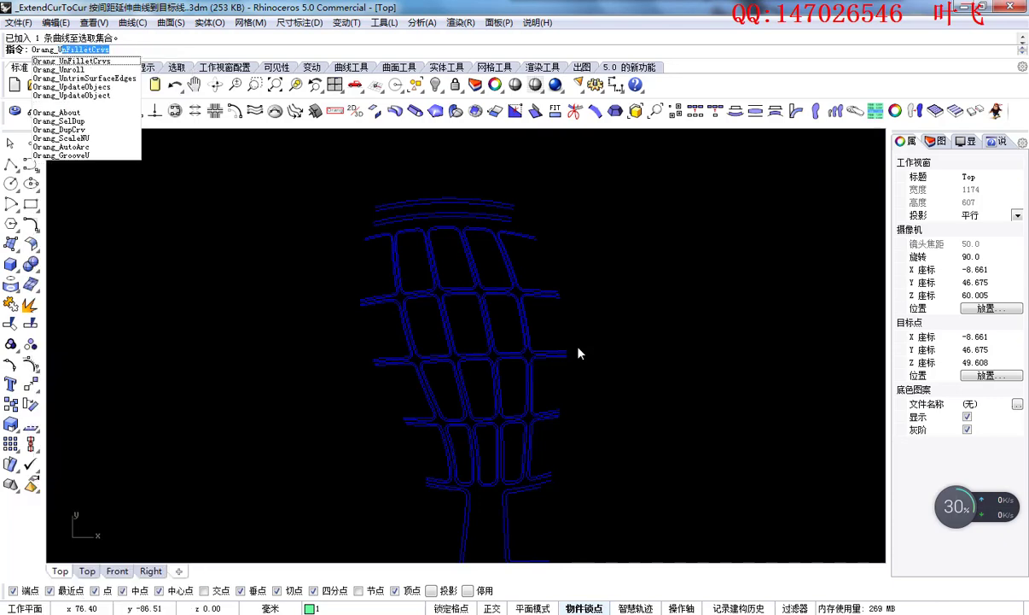
{"action": "key", "text": "Return"}
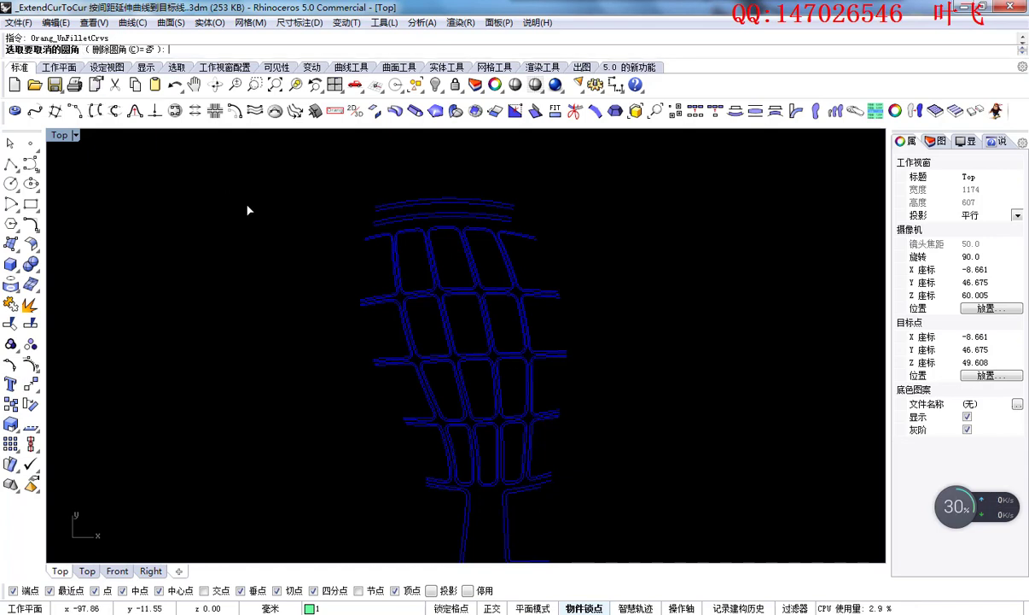
{"action": "left_click", "coordinate": [115, 49]}
Step: Run orang_selectarcobjects inside the unfillet command to pick the fillets by arc radius
{"action": "scroll", "coordinate": [380, 242], "scroll_direction": "up", "scroll_amount": 3}
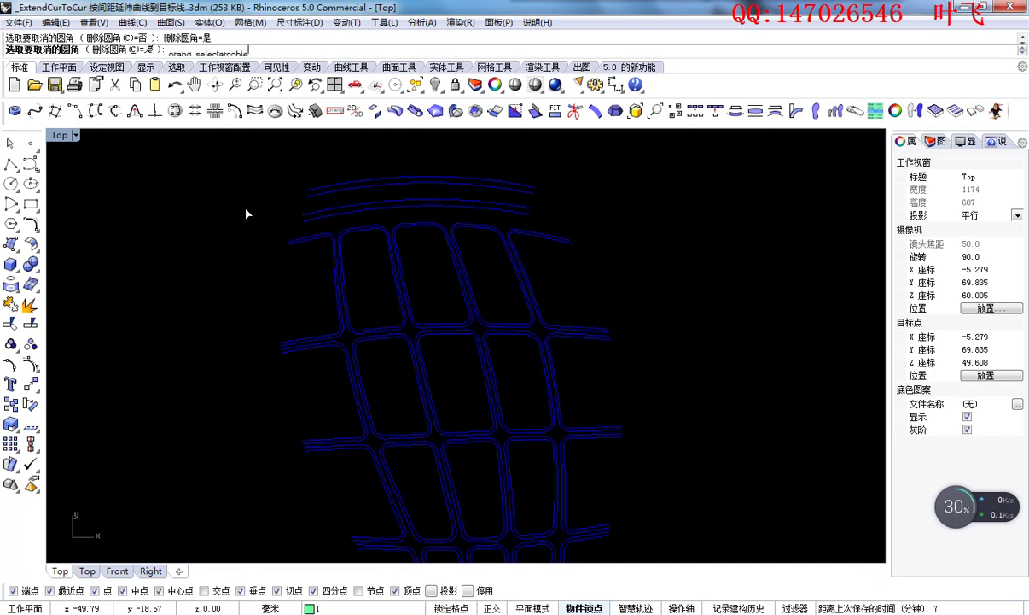
{"action": "key", "text": "Return"}
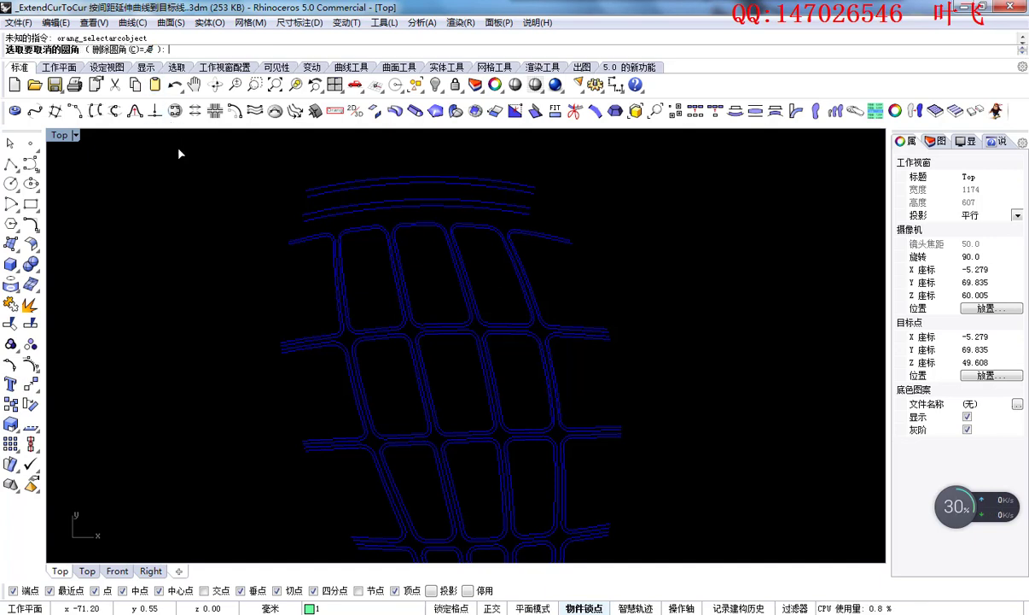
{"action": "type", "text": "orang"}
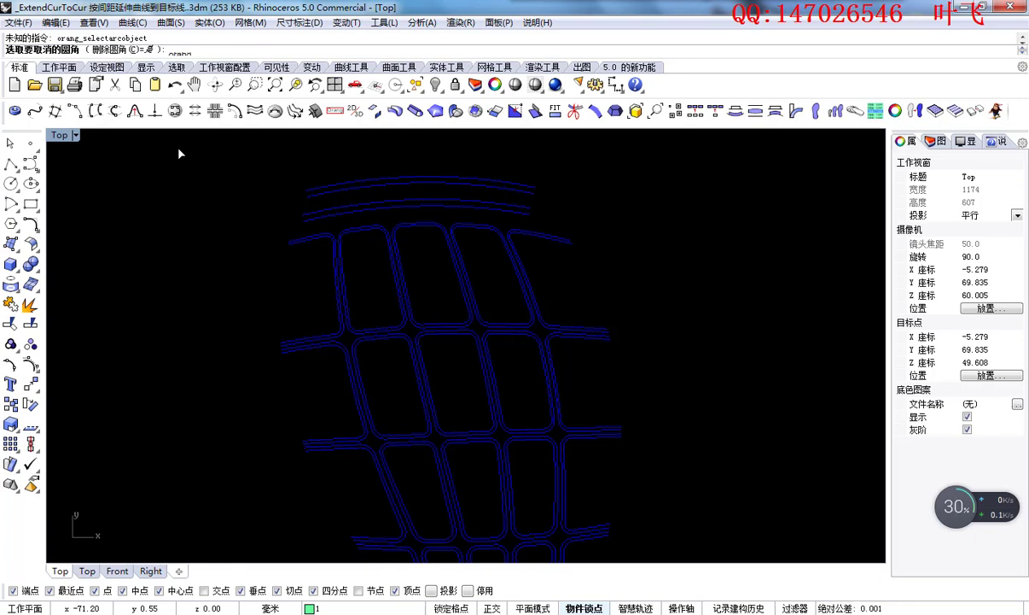
{"action": "type", "text": "_select"}
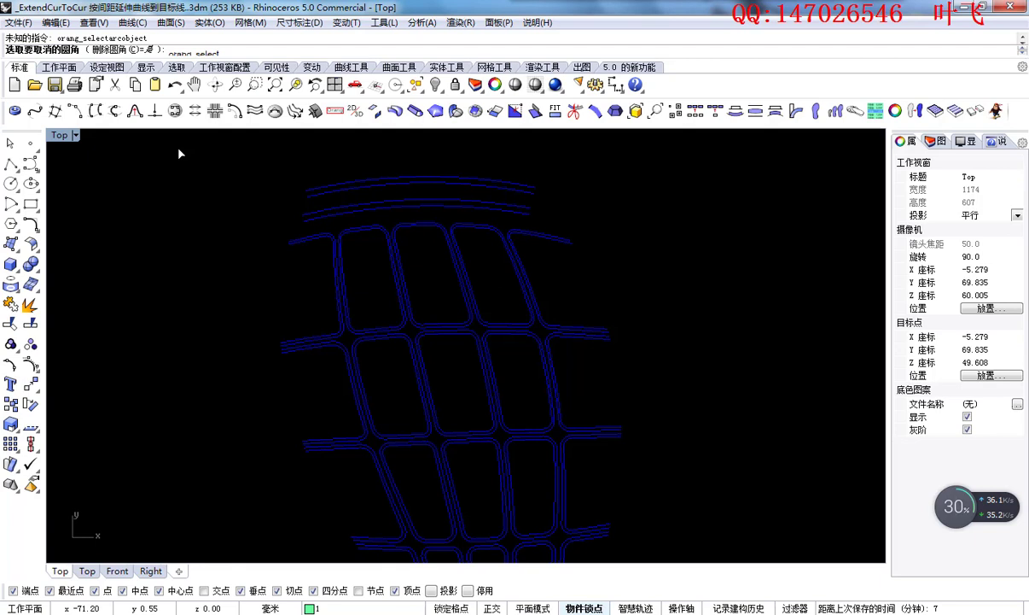
{"action": "type", "text": "ar"}
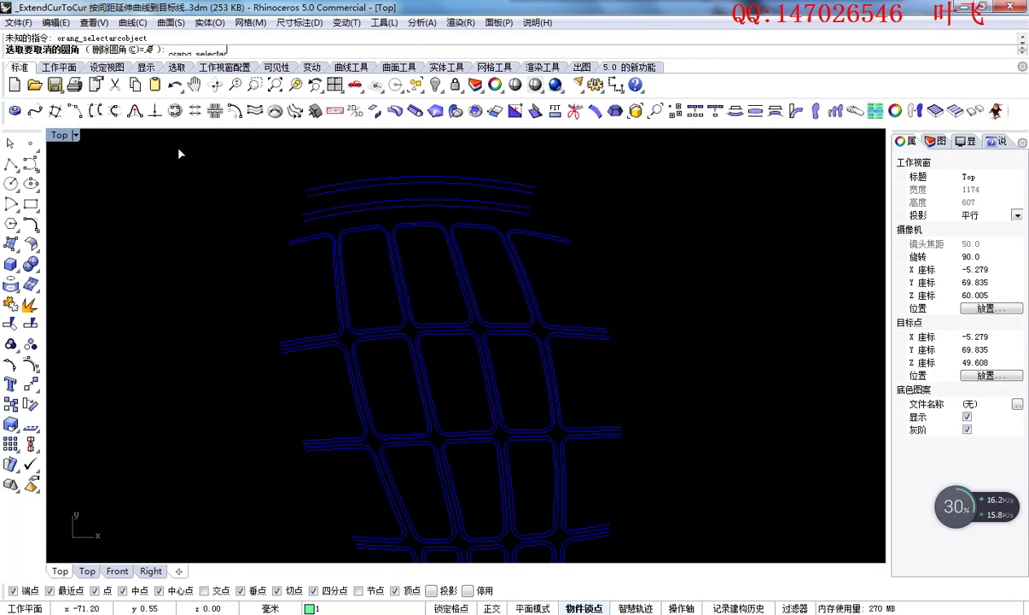
{"action": "type", "text": "cobjects"}
{"action": "key", "text": "Return"}
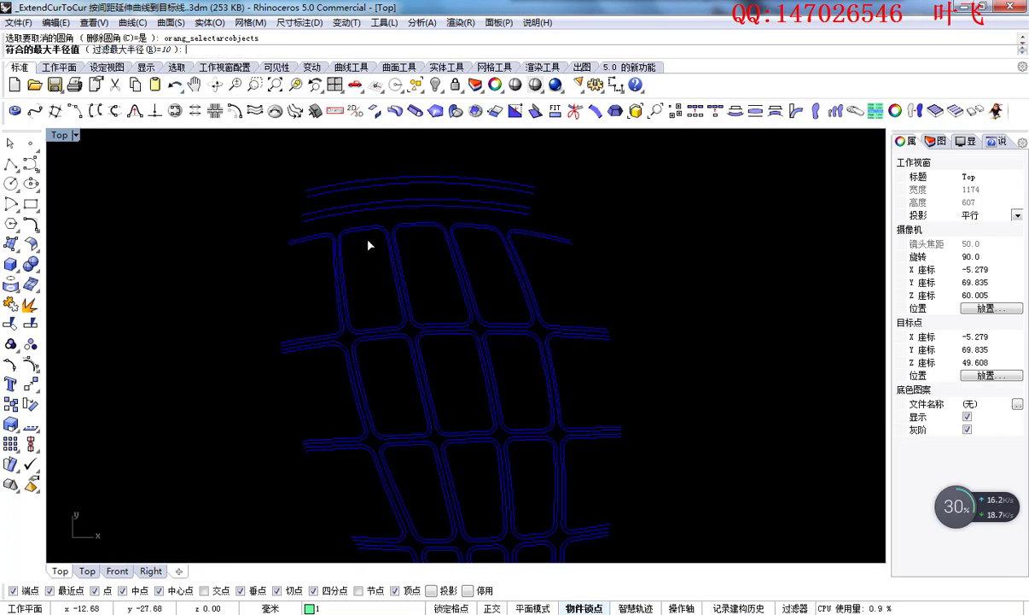
Step: Accept the maximum radius filter of 10 to select all corner arcs for fillet removal, and check the selection across the grid
{"action": "right_click_drag", "start_coordinate": [349, 227], "coordinate": [342, 246]}
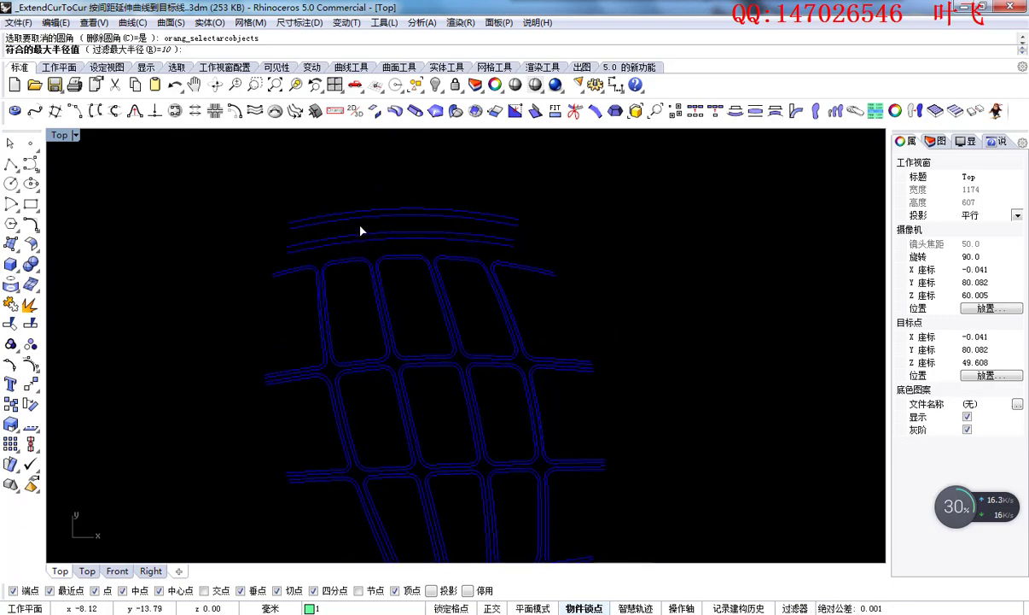
{"action": "scroll", "coordinate": [402, 231], "scroll_direction": "up", "scroll_amount": 3}
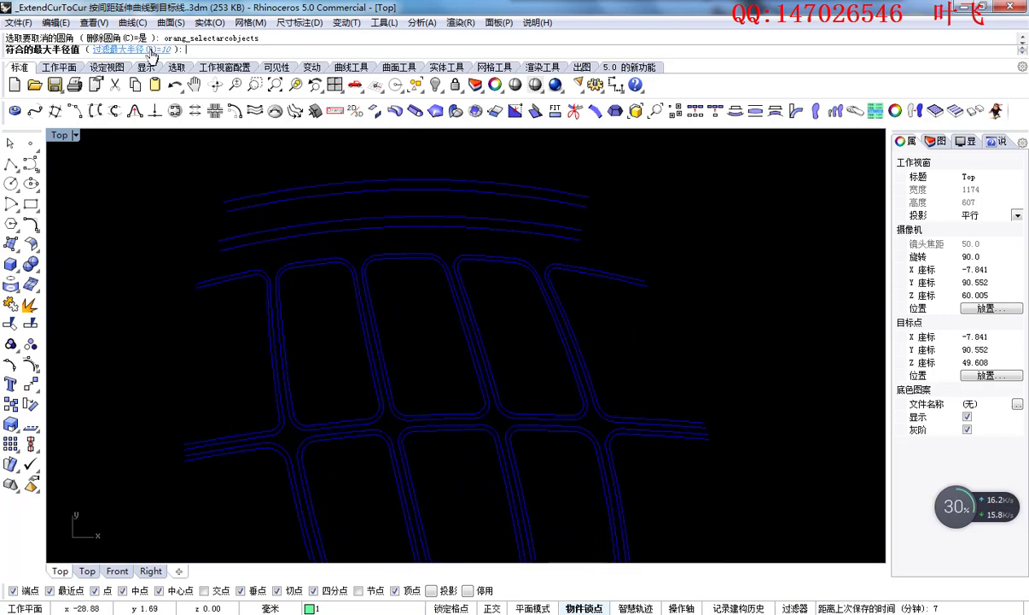
{"action": "scroll", "coordinate": [401, 231], "scroll_direction": "up", "scroll_amount": 4}
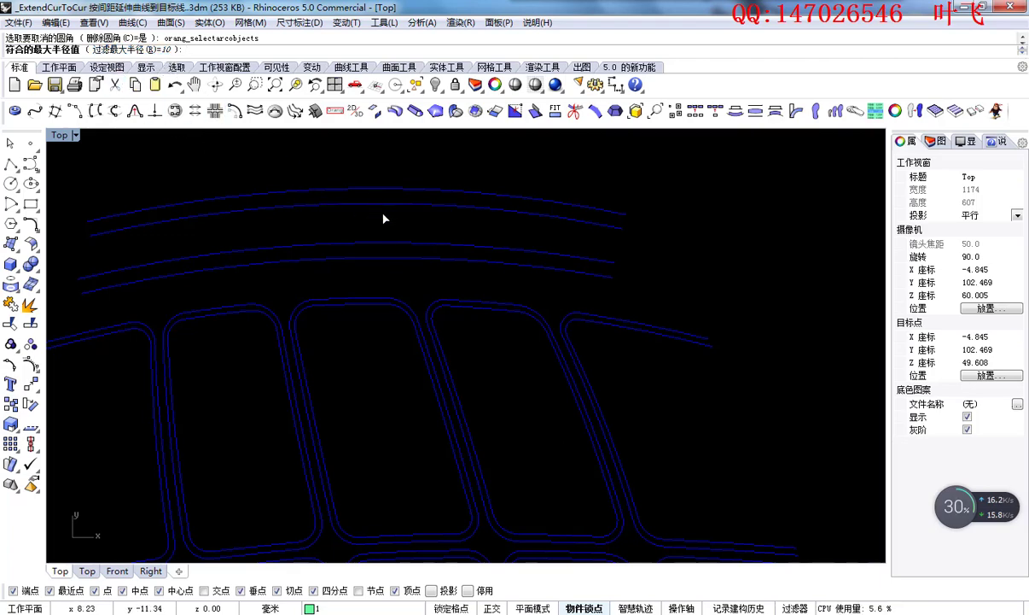
{"action": "scroll", "coordinate": [436, 272], "scroll_direction": "down", "scroll_amount": 3}
{"action": "key", "text": "Return"}
{"action": "scroll", "coordinate": [436, 299], "scroll_direction": "down", "scroll_amount": 3}
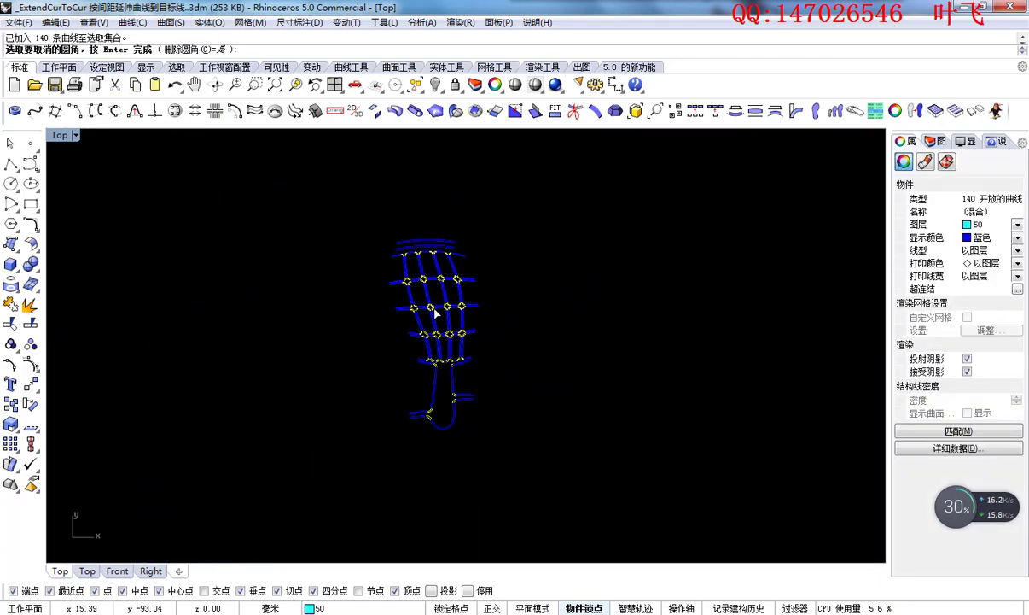
{"action": "scroll", "coordinate": [434, 222], "scroll_direction": "up", "scroll_amount": 3}
{"action": "scroll", "coordinate": [479, 403], "scroll_direction": "up", "scroll_amount": 8}
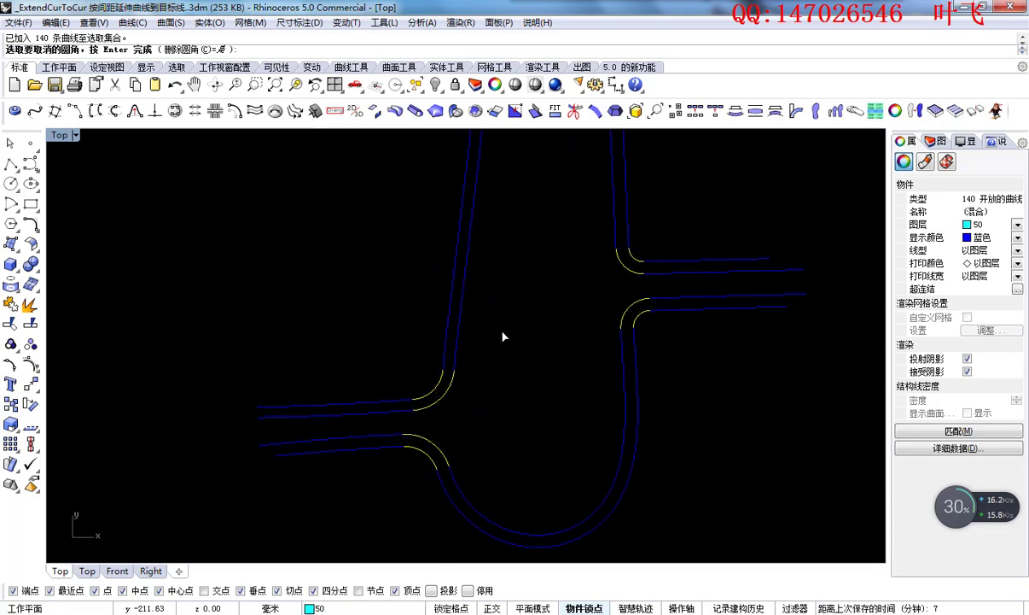
{"action": "scroll", "coordinate": [508, 298], "scroll_direction": "down", "scroll_amount": 6}
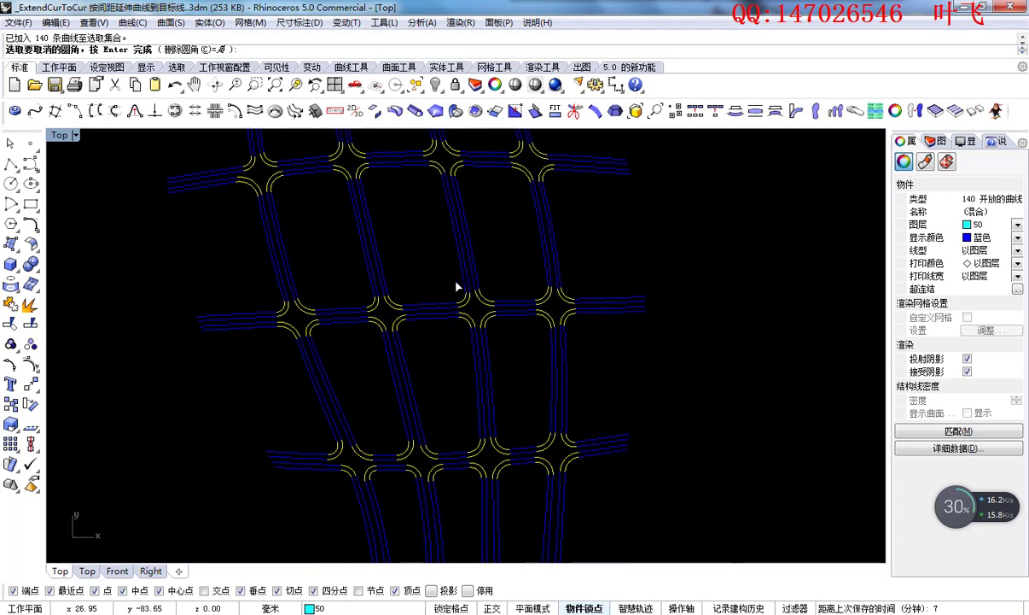
{"action": "right_click_drag", "start_coordinate": [466, 245], "coordinate": [469, 327]}
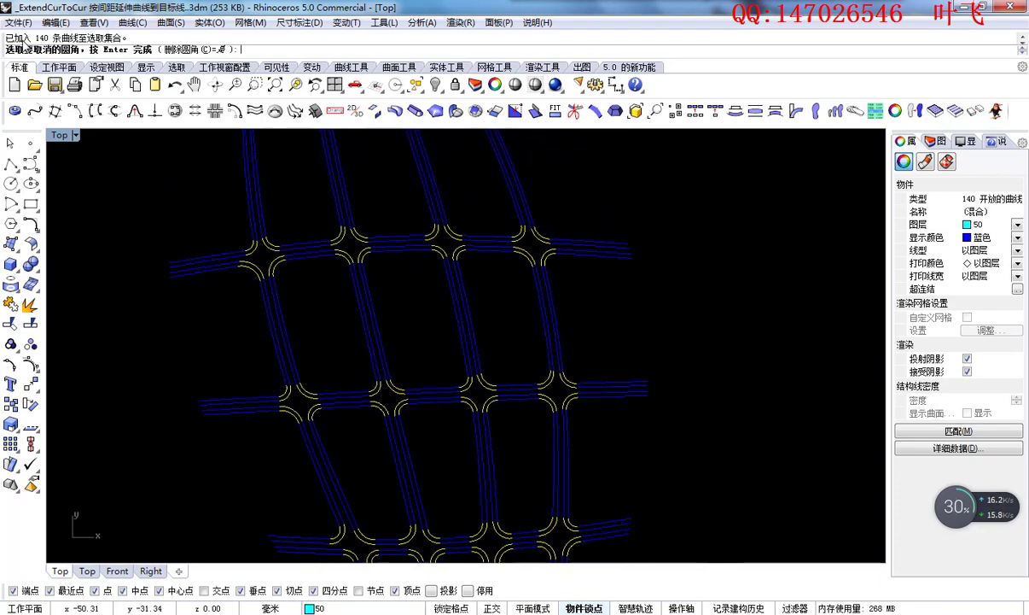
Step: Confirm the removal of the selected corner fillets and select the curves around one grid crossing to check its sharp corners
{"action": "right_click", "coordinate": [435, 240]}
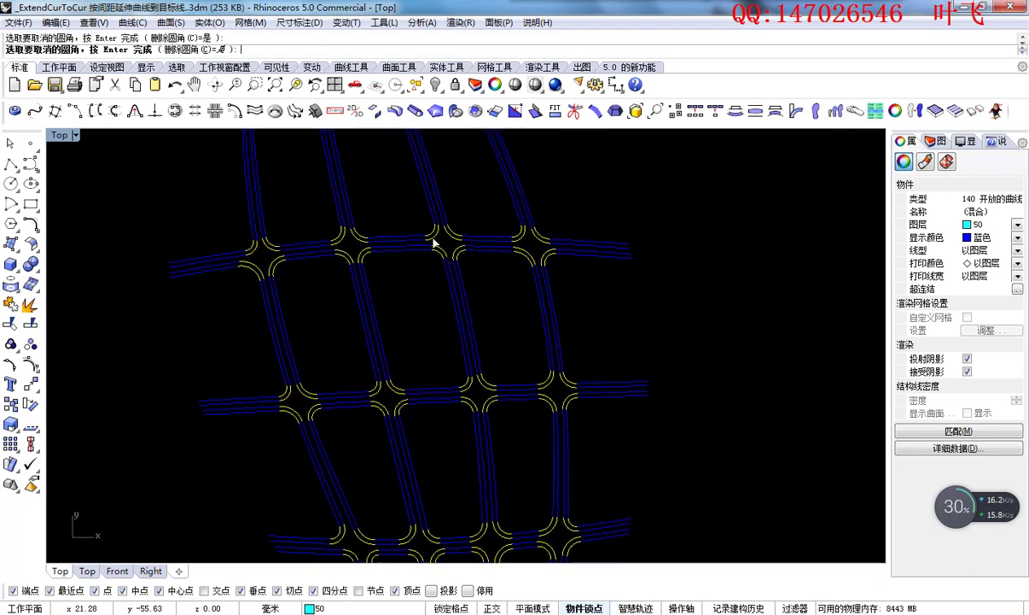
{"action": "scroll", "coordinate": [443, 257], "scroll_direction": "up", "scroll_amount": 5}
{"action": "left_click_drag", "start_coordinate": [565, 345], "coordinate": [436, 466]}
{"action": "scroll", "coordinate": [509, 397], "scroll_direction": "up", "scroll_amount": 3}
{"action": "left_click_drag", "start_coordinate": [615, 333], "coordinate": [418, 478]}
{"action": "left_click_drag", "start_coordinate": [624, 296], "coordinate": [390, 491]}
{"action": "scroll", "coordinate": [465, 312], "scroll_direction": "down", "scroll_amount": 10}
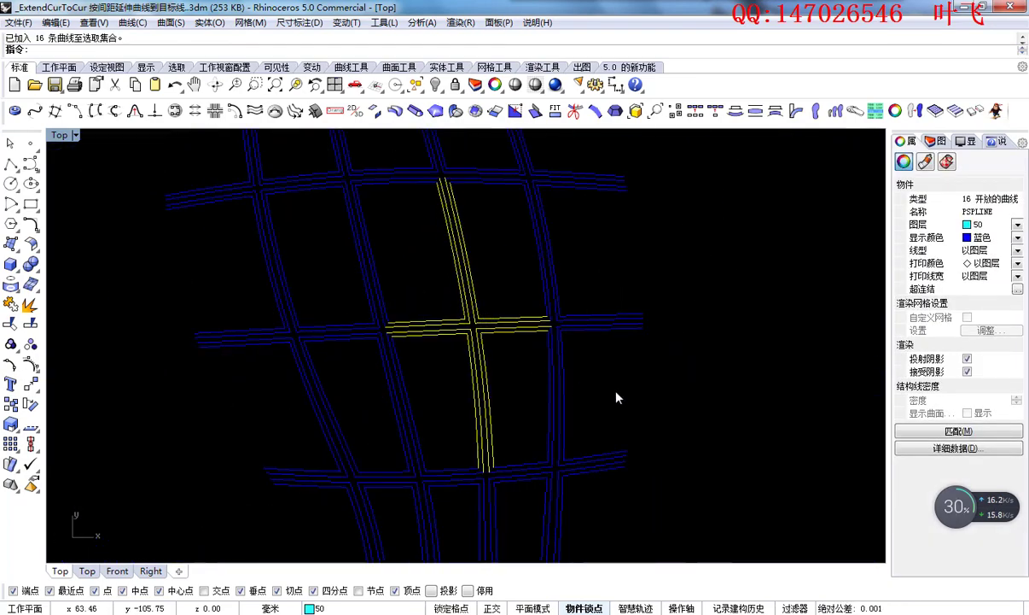
Step: Select the curves across the middle of the grid and show their control points to inspect them
{"action": "left_click_drag", "start_coordinate": [615, 395], "coordinate": [251, 286]}
{"action": "middle_click", "coordinate": [522, 316]}
{"action": "left_click", "coordinate": [504, 345]}
{"action": "scroll", "coordinate": [487, 256], "scroll_direction": "up", "scroll_amount": 8}
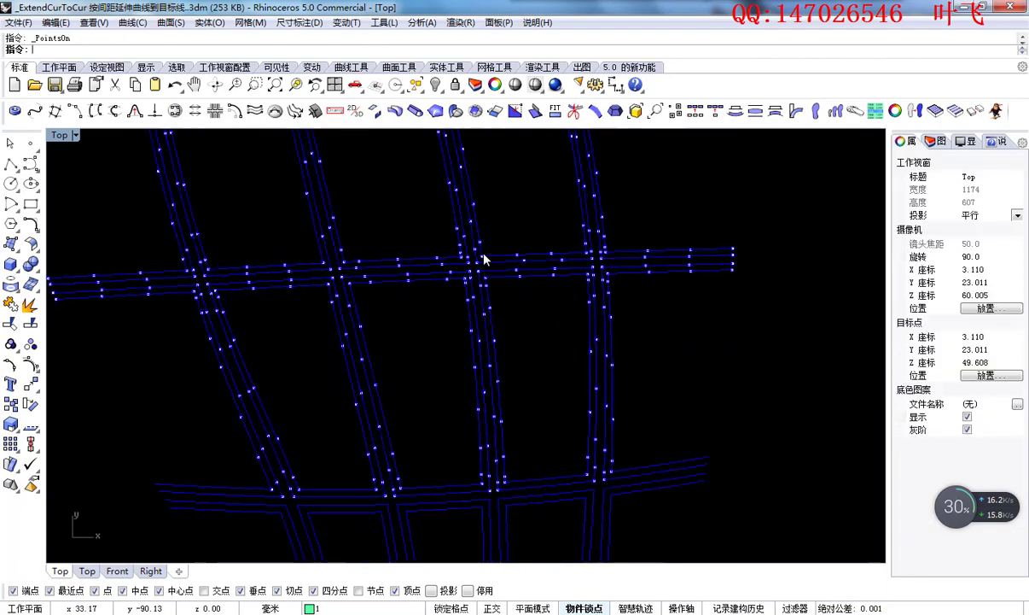
{"action": "right_click_drag", "start_coordinate": [387, 290], "coordinate": [419, 295]}
{"action": "scroll", "coordinate": [448, 289], "scroll_direction": "down", "scroll_amount": 15}
{"action": "right_click_drag", "start_coordinate": [465, 408], "coordinate": [494, 282]}
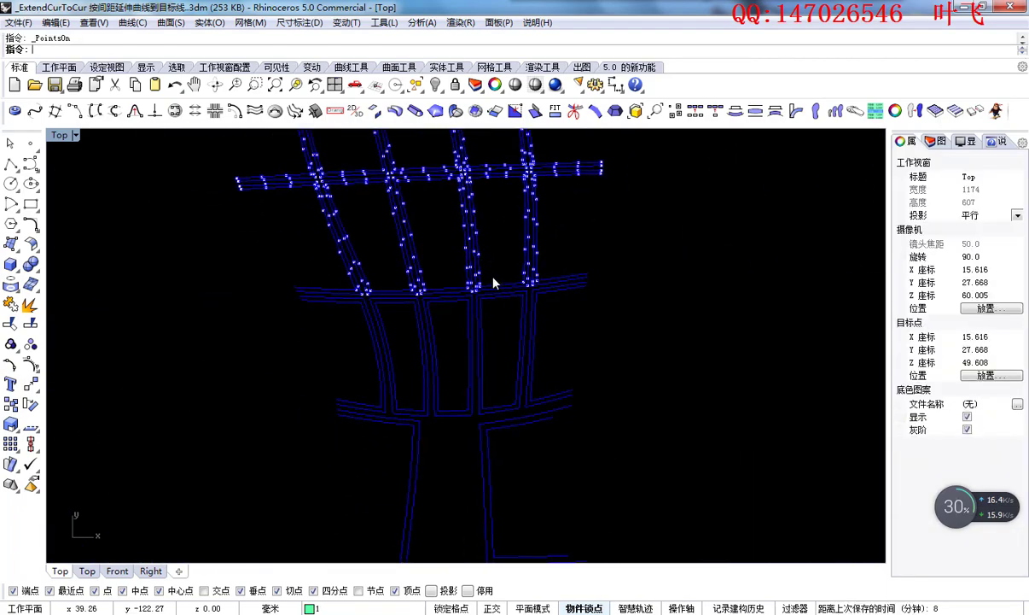
Step: Hide the control points and check the unfilleted curves from the grid's lower part up to its top row, then clear the selection
{"action": "key", "text": "Escape"}
{"action": "left_click_drag", "start_coordinate": [618, 421], "coordinate": [288, 229]}
{"action": "left_click_drag", "start_coordinate": [645, 335], "coordinate": [320, 237]}
{"action": "right_click_drag", "start_coordinate": [628, 151], "coordinate": [585, 447]}
{"action": "left_click_drag", "start_coordinate": [591, 410], "coordinate": [224, 222]}
{"action": "right_click_drag", "start_coordinate": [368, 217], "coordinate": [397, 290]}
{"action": "scroll", "coordinate": [395, 286], "scroll_direction": "up", "scroll_amount": 8}
{"action": "left_click_drag", "start_coordinate": [730, 287], "coordinate": [248, 427]}
{"action": "scroll", "coordinate": [468, 274], "scroll_direction": "down", "scroll_amount": 6}
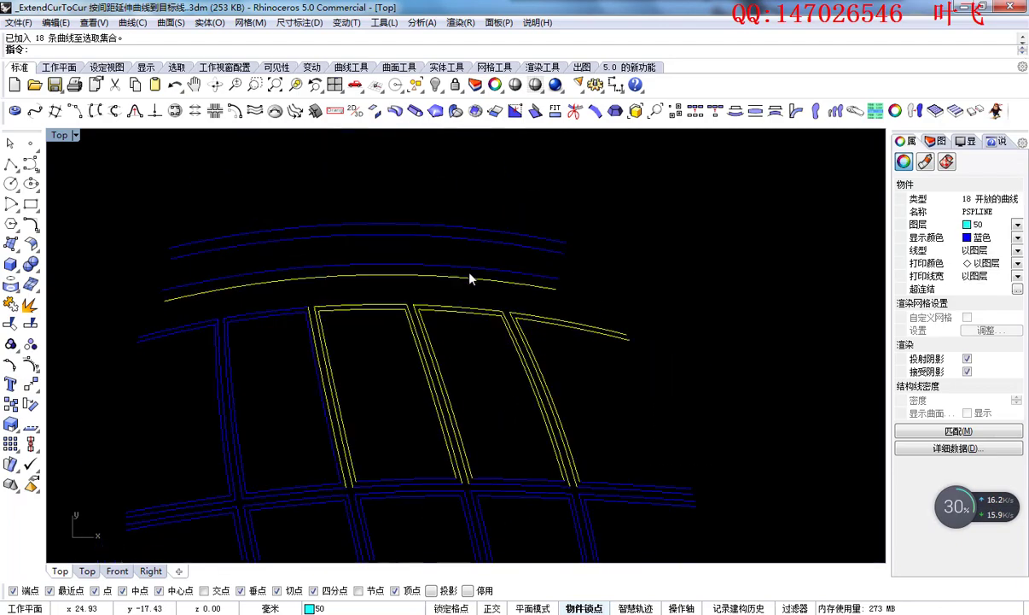
{"action": "left_click", "coordinate": [381, 367]}
Step: Draw a test circle by centre and radius in the empty area beside the grid
{"action": "right_click_drag", "start_coordinate": [199, 404], "coordinate": [408, 285]}
{"action": "scroll", "coordinate": [360, 285], "scroll_direction": "up", "scroll_amount": 2}
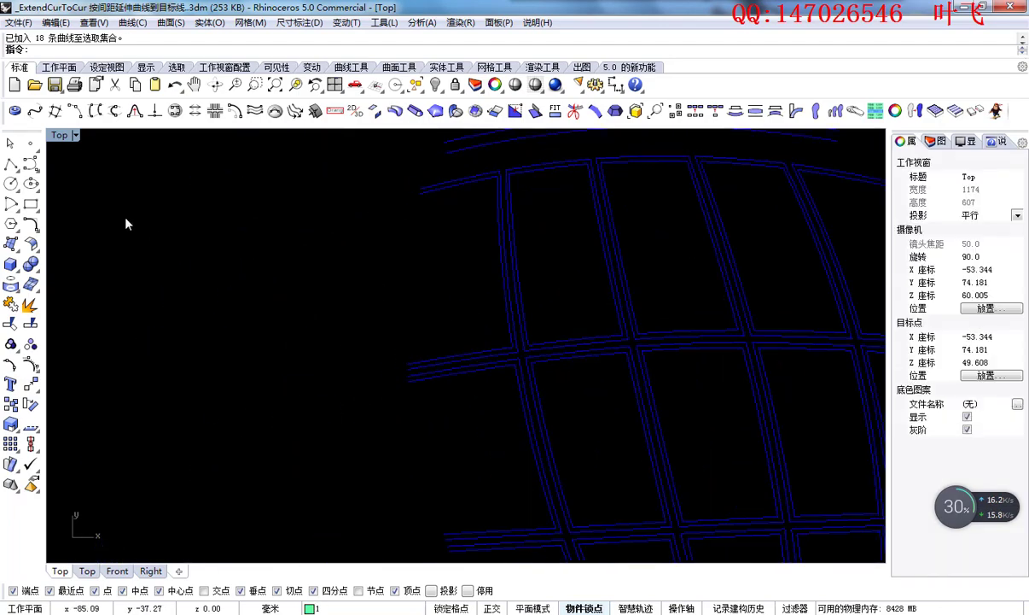
{"action": "left_click", "coordinate": [11, 183]}
{"action": "scroll", "coordinate": [274, 302], "scroll_direction": "up", "scroll_amount": 6}
{"action": "left_click", "coordinate": [326, 318]}
{"action": "left_click", "coordinate": [365, 289]}
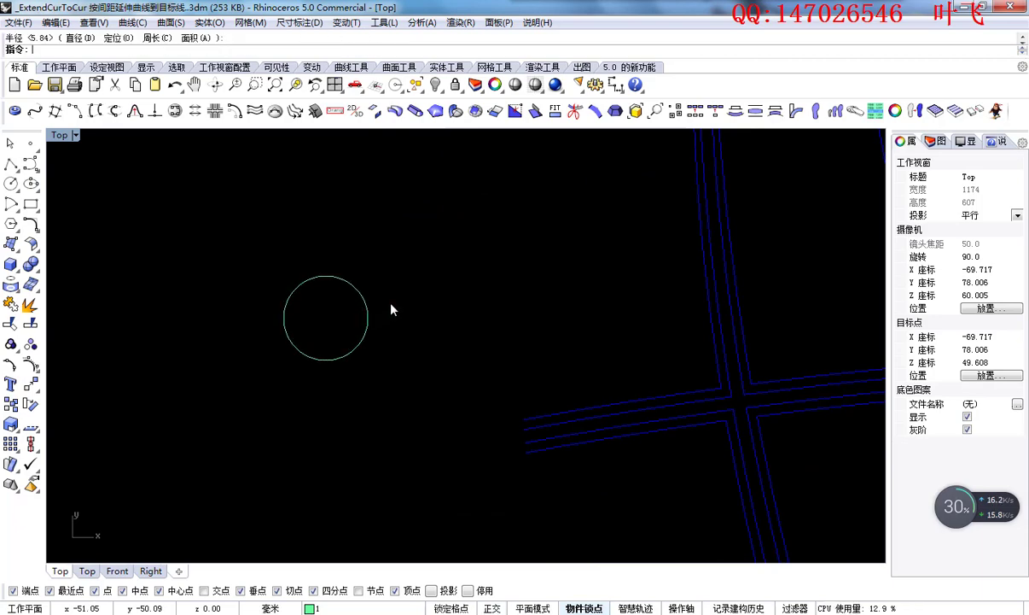
Step: Rebuild the test circle with 12 points at degree 3, deleting the input object
{"action": "left_click", "coordinate": [359, 285]}
{"action": "middle_click", "coordinate": [359, 285]}
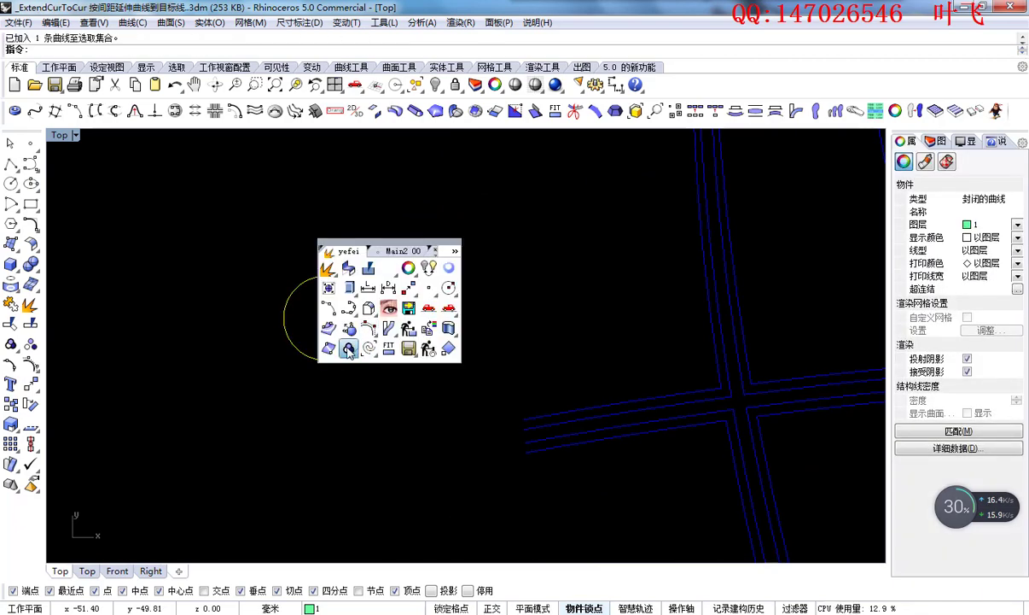
{"action": "left_click", "coordinate": [365, 349]}
{"action": "scroll", "coordinate": [387, 324], "scroll_direction": "up", "scroll_amount": 4}
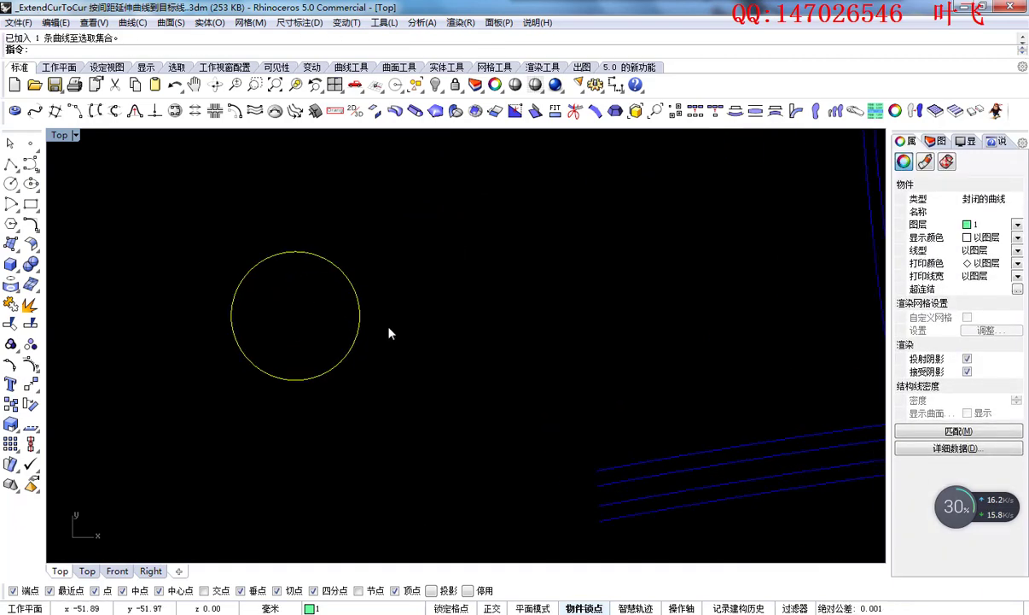
{"action": "middle_click", "coordinate": [387, 325]}
{"action": "left_click", "coordinate": [425, 367]}
{"action": "left_click", "coordinate": [735, 366]}
{"action": "left_click", "coordinate": [638, 365]}
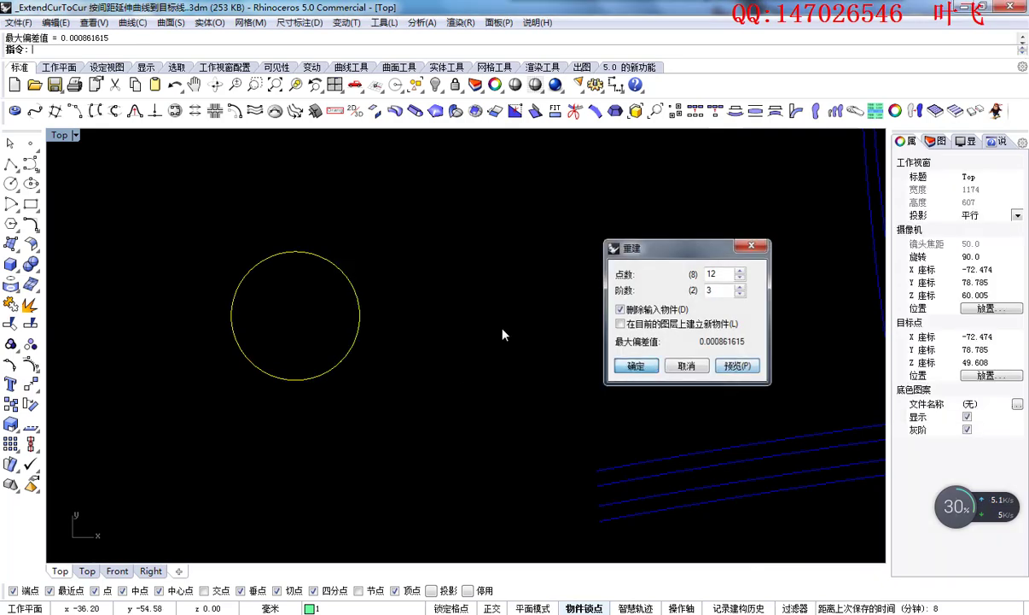
Step: Deform the rebuilt circle by moving its five upper control points slightly downward, and hide the control points
{"action": "scroll", "coordinate": [324, 285], "scroll_direction": "up", "scroll_amount": 4}
{"action": "middle_click", "coordinate": [349, 286]}
{"action": "left_click", "coordinate": [328, 314]}
{"action": "left_click_drag", "start_coordinate": [136, 189], "coordinate": [394, 275]}
{"action": "type", "text": "m"}
{"action": "key", "text": "Return"}
{"action": "left_click", "coordinate": [462, 271]}
{"action": "left_click", "coordinate": [465, 278], "text": "shift"}
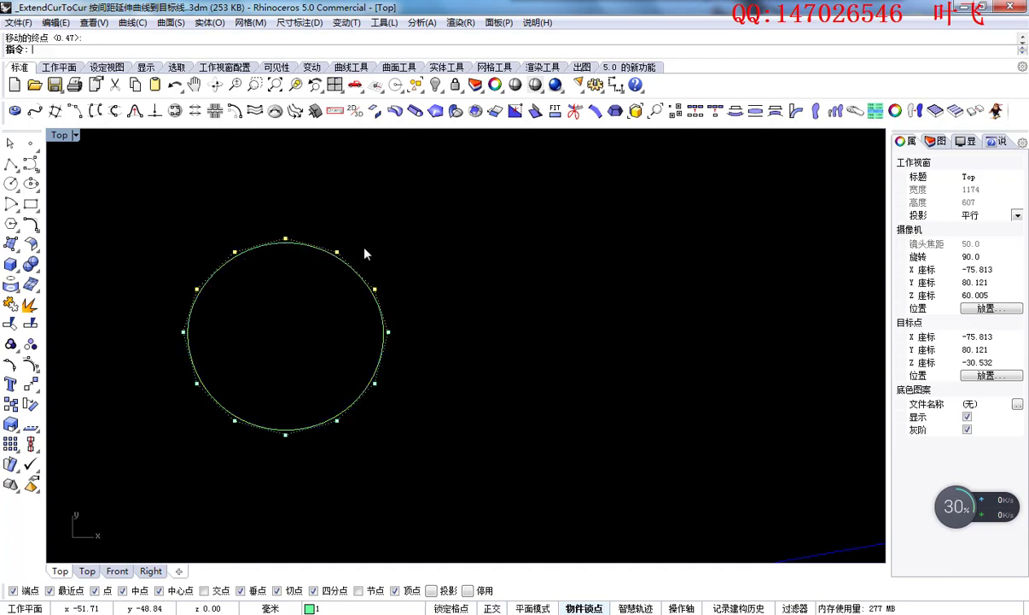
{"action": "key", "text": "Escape"}
{"action": "key", "text": "Escape"}
{"action": "left_click_drag", "start_coordinate": [420, 246], "coordinate": [309, 318]}
{"action": "right_click_drag", "start_coordinate": [312, 318], "coordinate": [340, 346]}
{"action": "key", "text": "Escape"}
{"action": "left_click", "coordinate": [655, 85]}
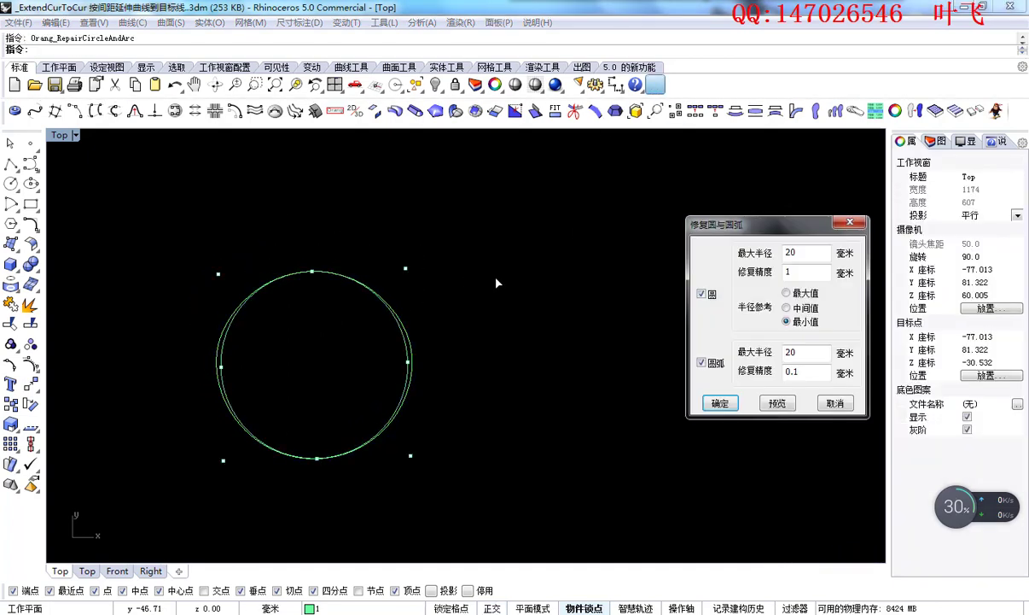
{"action": "key", "text": "Escape"}
Step: Select the deformed circle and change its display colour to red
{"action": "left_click_drag", "start_coordinate": [464, 333], "coordinate": [402, 383]}
{"action": "middle_click", "coordinate": [460, 332]}
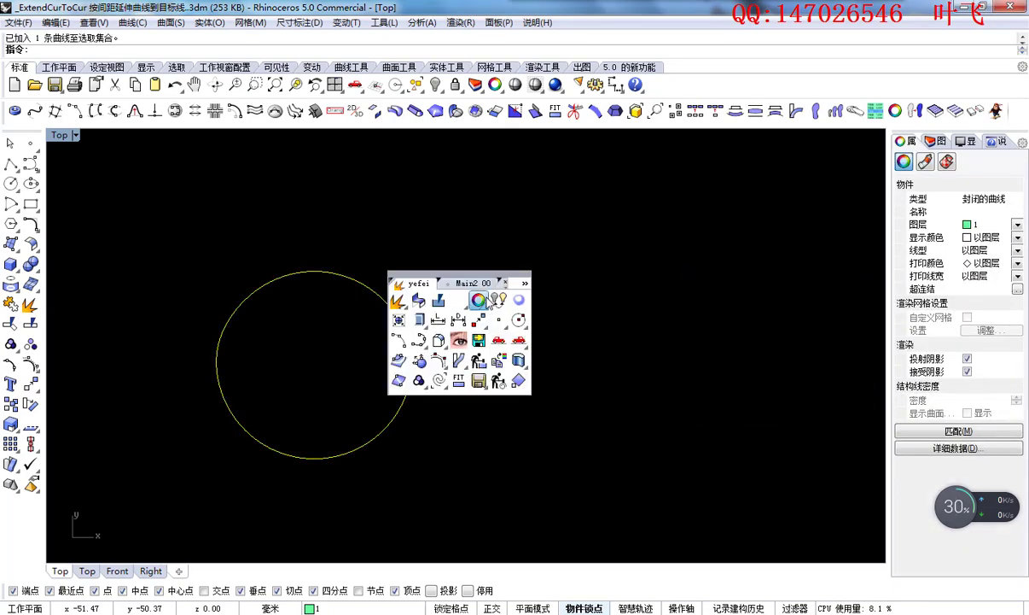
{"action": "left_click", "coordinate": [480, 302]}
{"action": "double_click", "coordinate": [549, 266]}
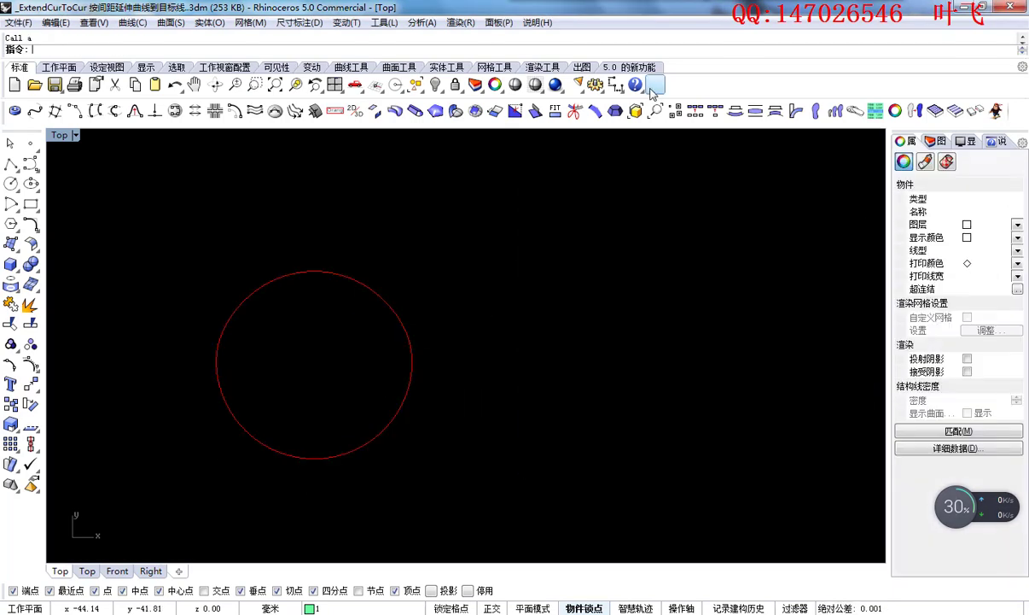
Step: Start the Orang_RepairCircleAndArc command and preview the circle repair with the middle value (中间值) as radius reference
{"action": "left_click", "coordinate": [654, 85]}
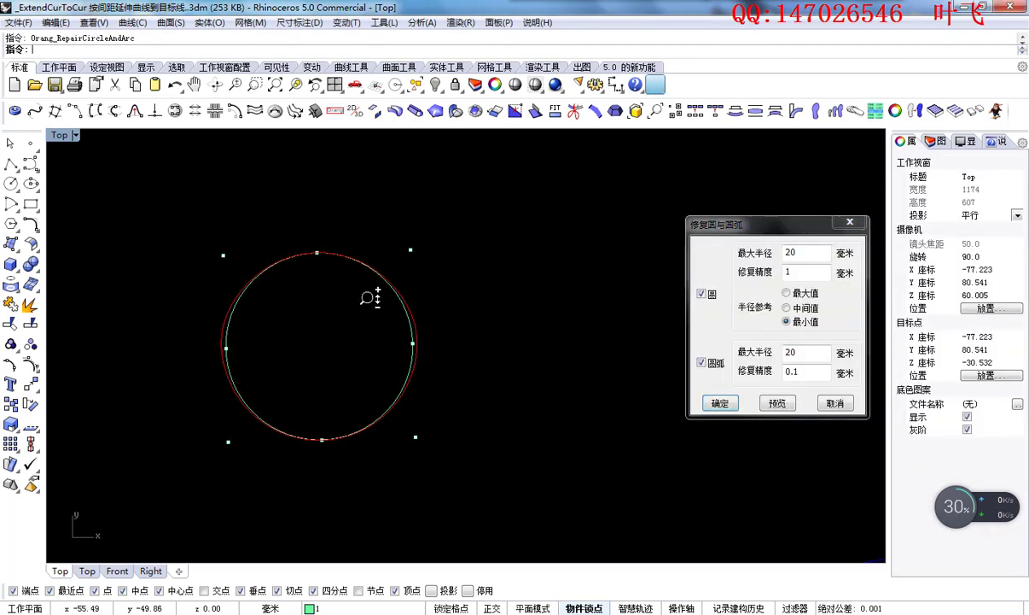
{"action": "scroll", "coordinate": [380, 299], "scroll_direction": "up", "scroll_amount": 2}
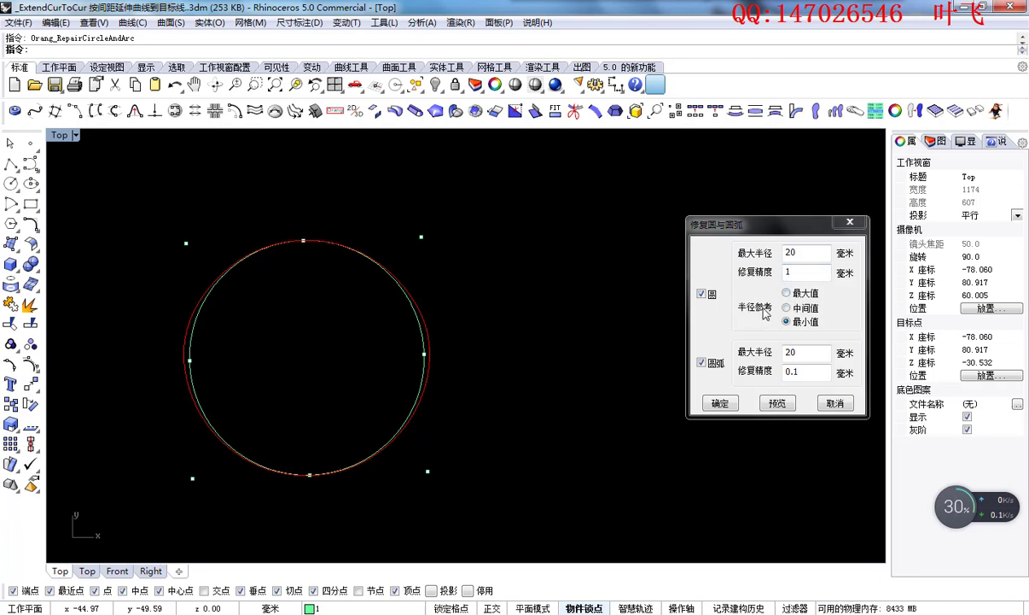
{"action": "left_click", "coordinate": [786, 307]}
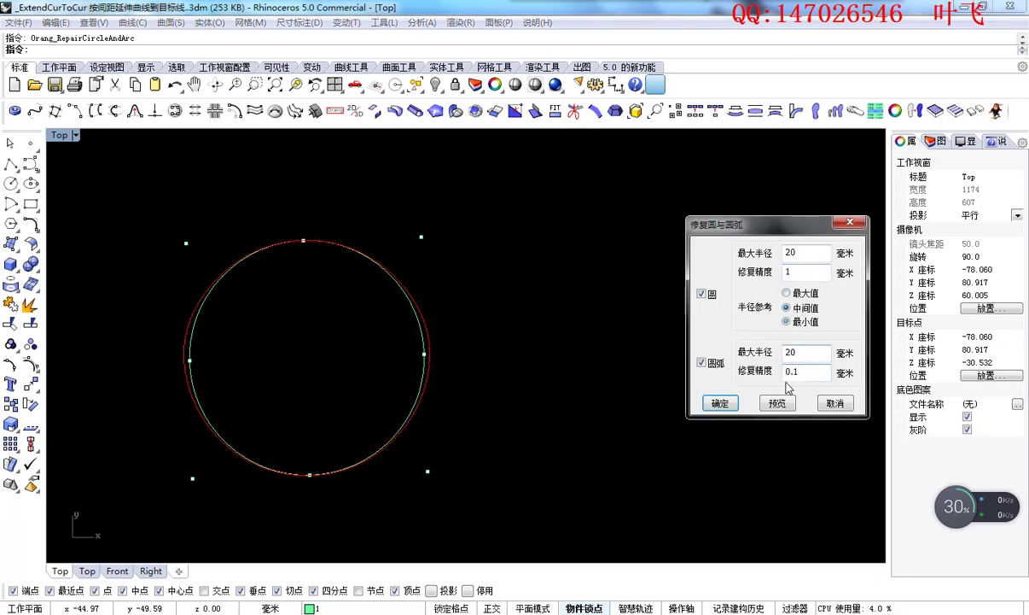
{"action": "left_click", "coordinate": [777, 402]}
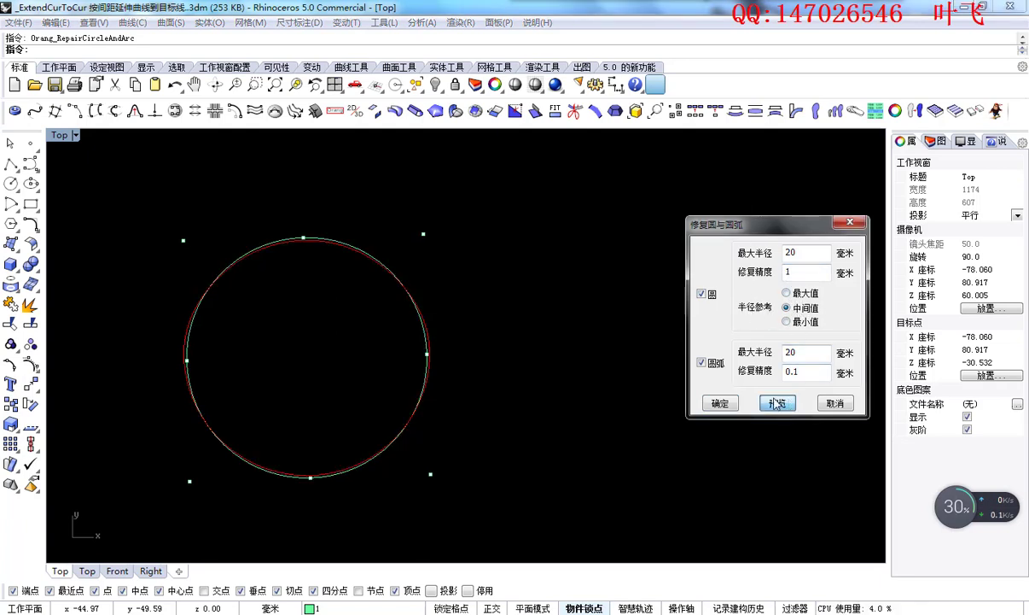
Step: Preview the circle repair with the maximum (最大值) and the minimum (最小值) radius reference to compare them
{"action": "left_click", "coordinate": [786, 293]}
{"action": "left_click", "coordinate": [777, 403]}
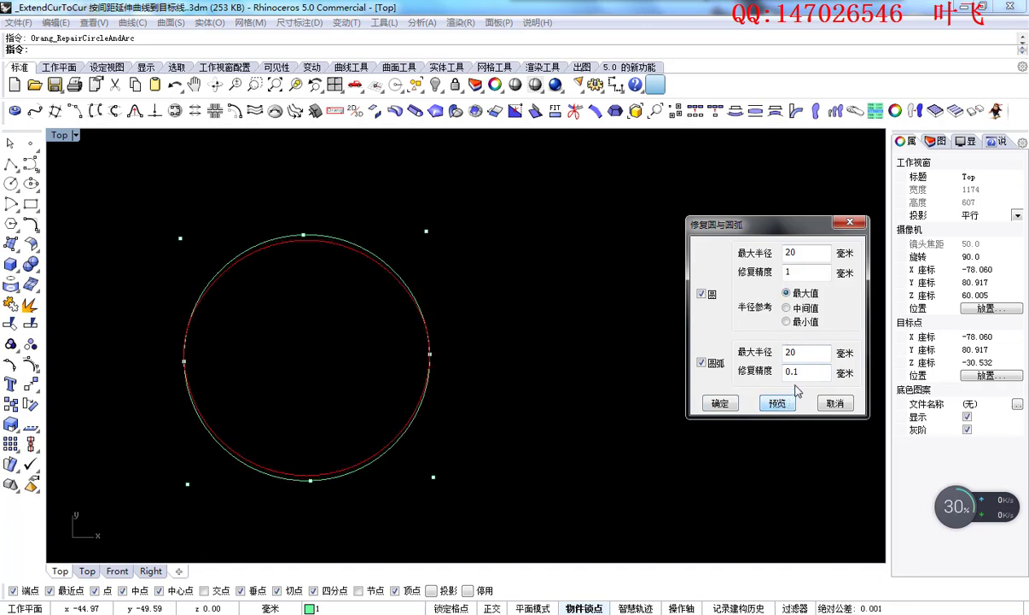
{"action": "left_click", "coordinate": [786, 321]}
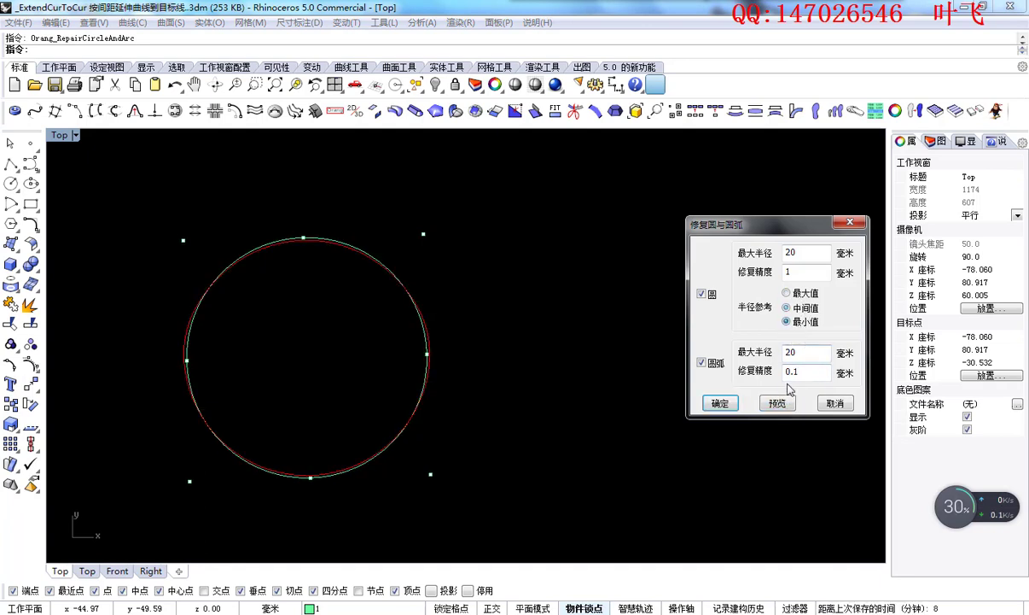
{"action": "left_click", "coordinate": [777, 403]}
Step: Preview the maximum radius reference once more, and set the reference to the middle value (中间值) with an updated preview
{"action": "double_click", "coordinate": [803, 253]}
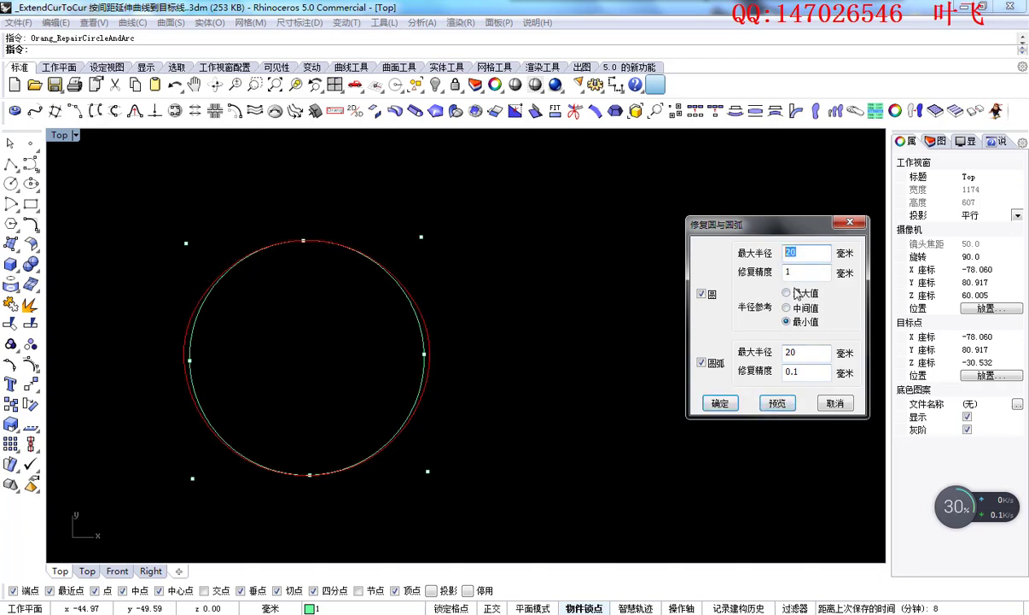
{"action": "left_click", "coordinate": [786, 293]}
{"action": "left_click", "coordinate": [777, 403]}
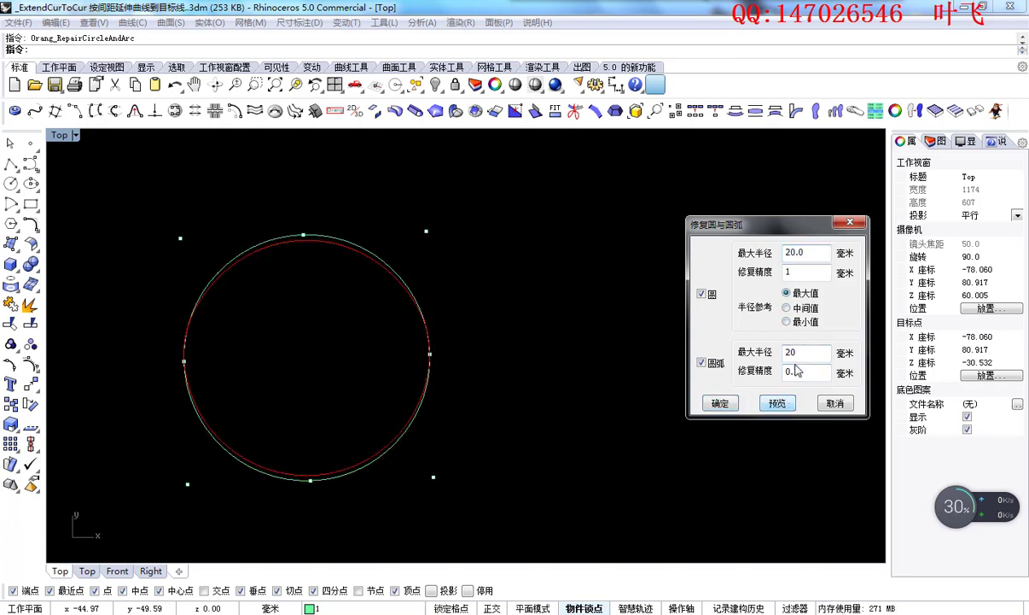
{"action": "left_click", "coordinate": [786, 307]}
{"action": "left_click", "coordinate": [777, 403]}
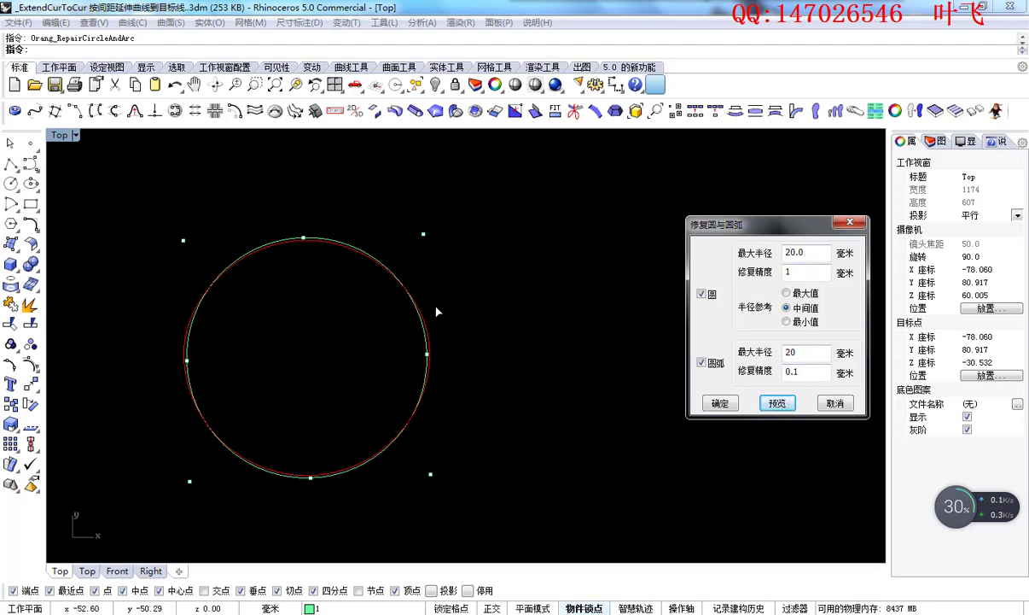
Step: Examine how closely the previewed circle follows the red circle, and look over the surrounding grid drawing
{"action": "scroll", "coordinate": [376, 282], "scroll_direction": "down", "scroll_amount": 4}
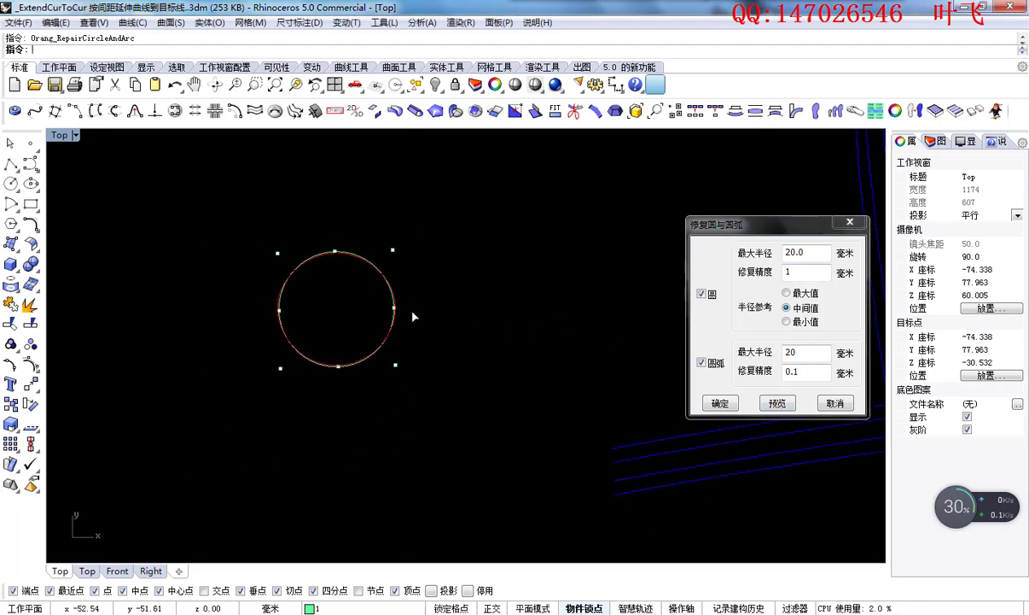
{"action": "scroll", "coordinate": [314, 259], "scroll_direction": "up", "scroll_amount": 3}
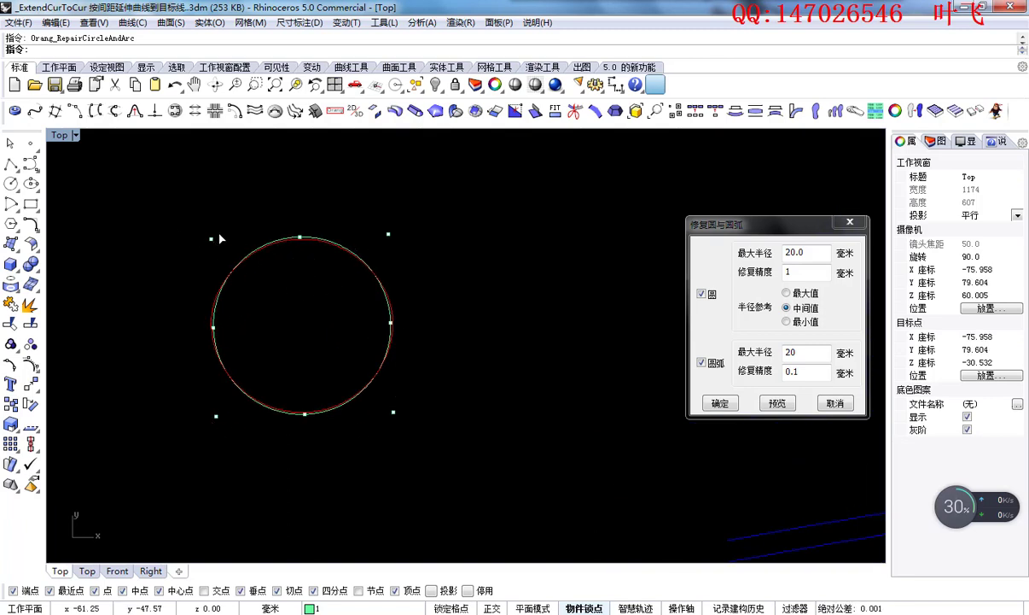
{"action": "scroll", "coordinate": [263, 290], "scroll_direction": "up", "scroll_amount": 2}
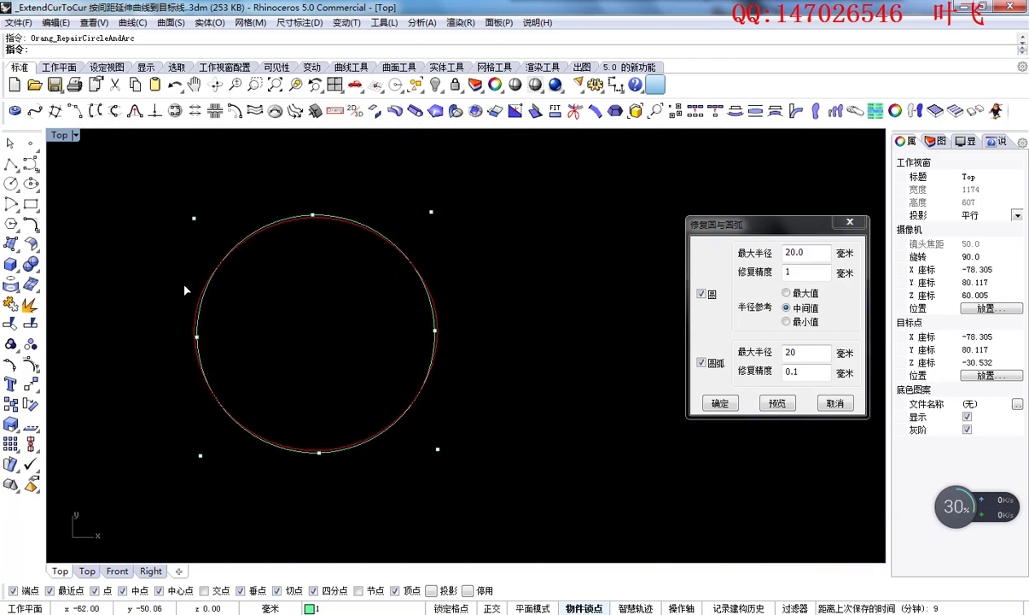
{"action": "scroll", "coordinate": [410, 290], "scroll_direction": "down", "scroll_amount": 6}
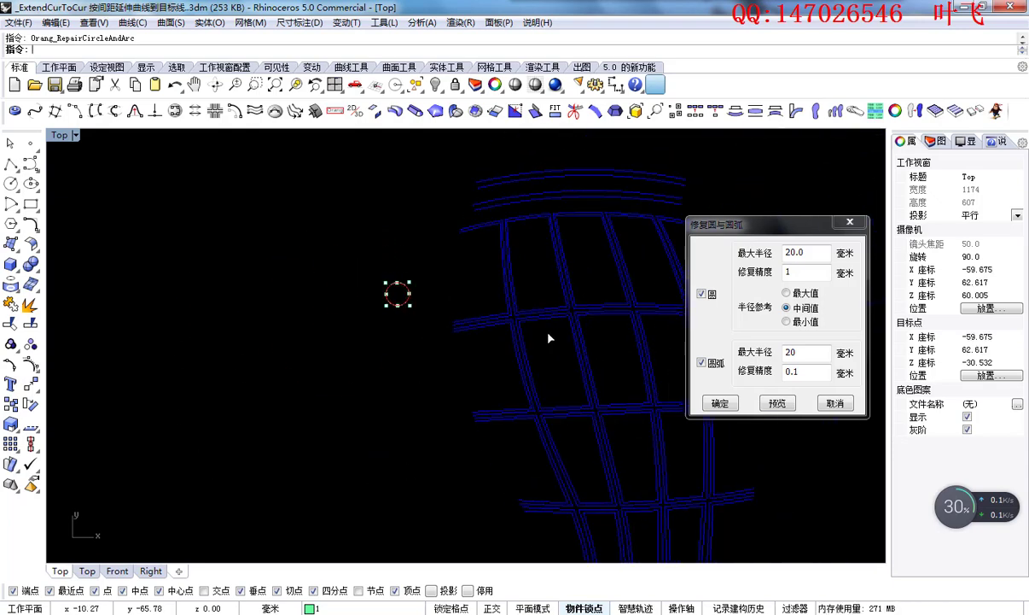
{"action": "scroll", "coordinate": [525, 282], "scroll_direction": "up", "scroll_amount": 2}
{"action": "right_click_drag", "start_coordinate": [550, 273], "coordinate": [461, 300]}
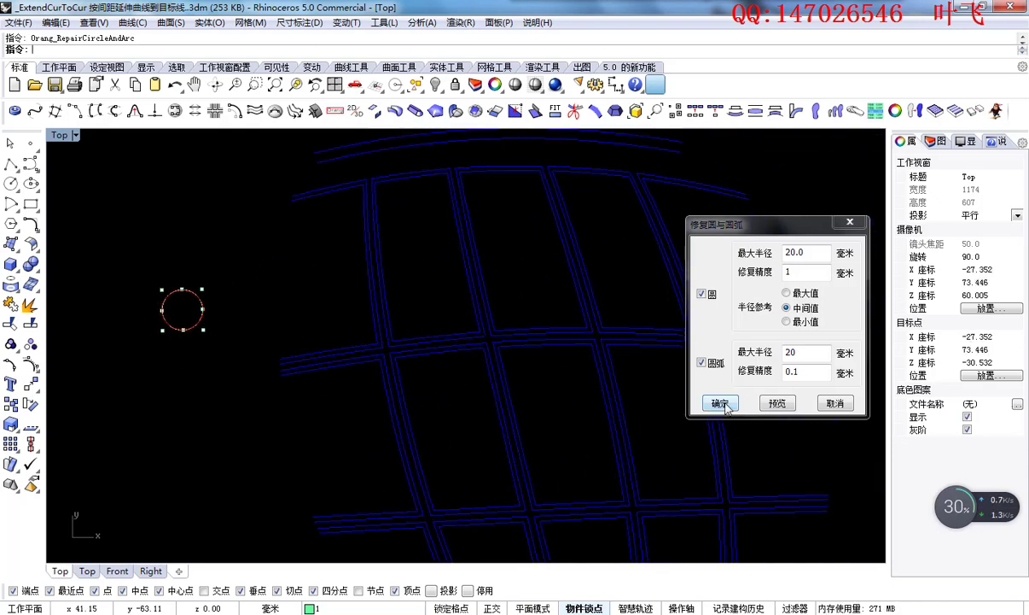
{"action": "right_click_drag", "start_coordinate": [188, 308], "coordinate": [379, 347]}
{"action": "scroll", "coordinate": [378, 346], "scroll_direction": "up", "scroll_amount": 7}
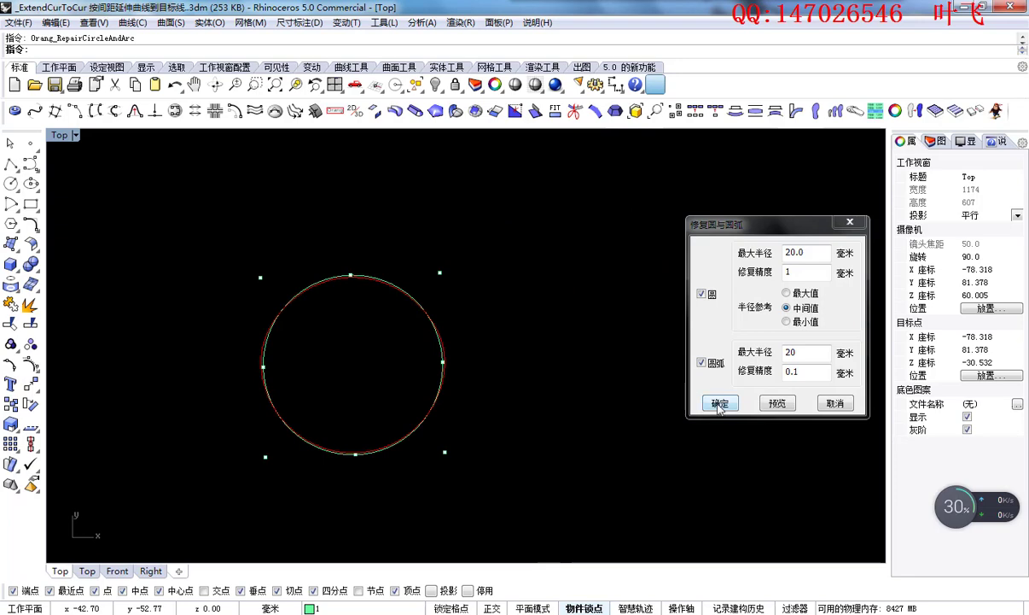
Step: Accept the circle repair and check the control points of the repaired circle
{"action": "left_click", "coordinate": [720, 403]}
{"action": "middle_click", "coordinate": [477, 331]}
{"action": "left_click", "coordinate": [485, 378]}
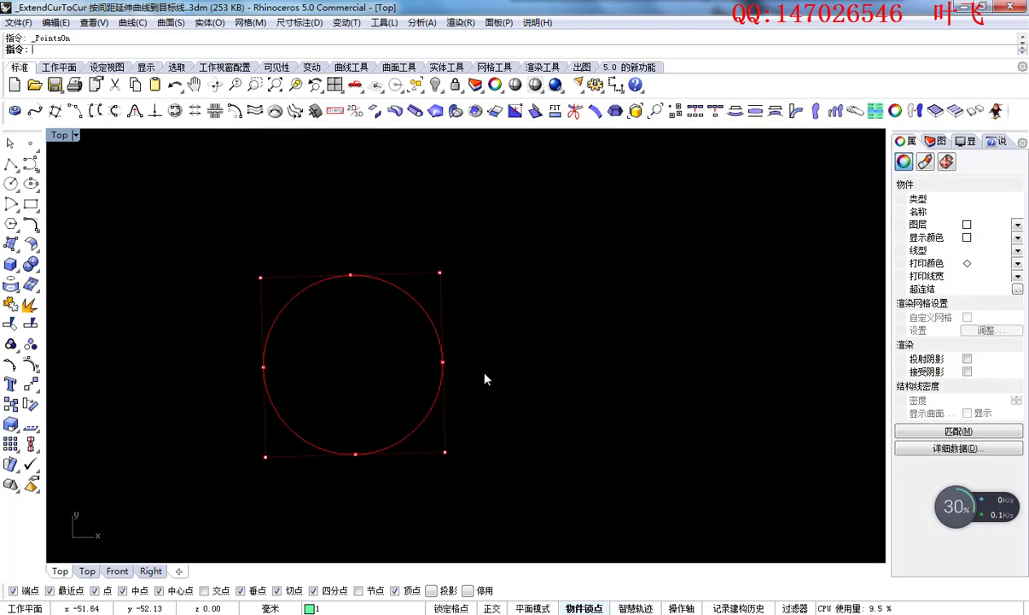
{"action": "key", "text": "Escape"}
Step: Inspect the repaired circle's geometry type and radius in its object details, and deselect it
{"action": "key", "text": "ctrl+a"}
{"action": "left_click", "coordinate": [906, 449]}
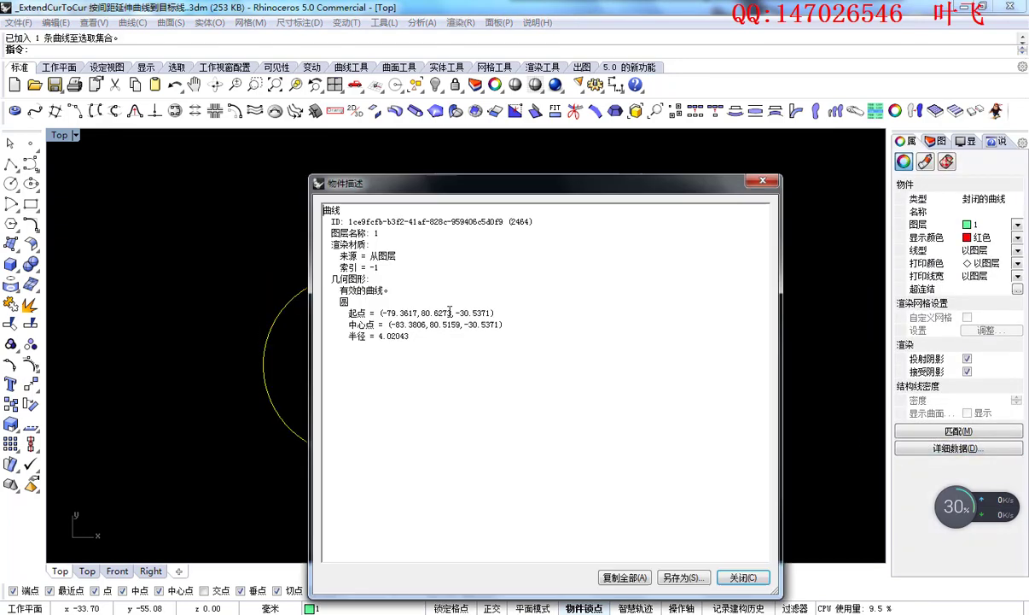
{"action": "left_click", "coordinate": [741, 575]}
{"action": "key", "text": "Escape"}
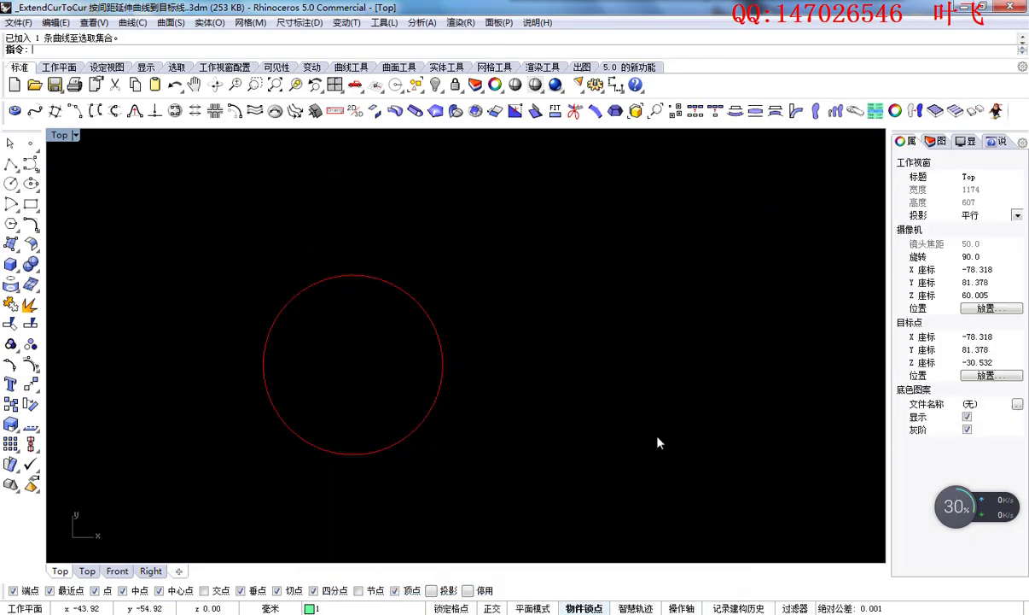
Step: Look over the finished grid and test circle, then switch to Windows Photo Viewer and enlarge the QR code image
{"action": "scroll", "coordinate": [481, 332], "scroll_direction": "down", "scroll_amount": 14}
{"action": "right_click_drag", "start_coordinate": [523, 335], "coordinate": [386, 285]}
{"action": "scroll", "coordinate": [395, 282], "scroll_direction": "down", "scroll_amount": 5}
{"action": "scroll", "coordinate": [291, 259], "scroll_direction": "up", "scroll_amount": 4}
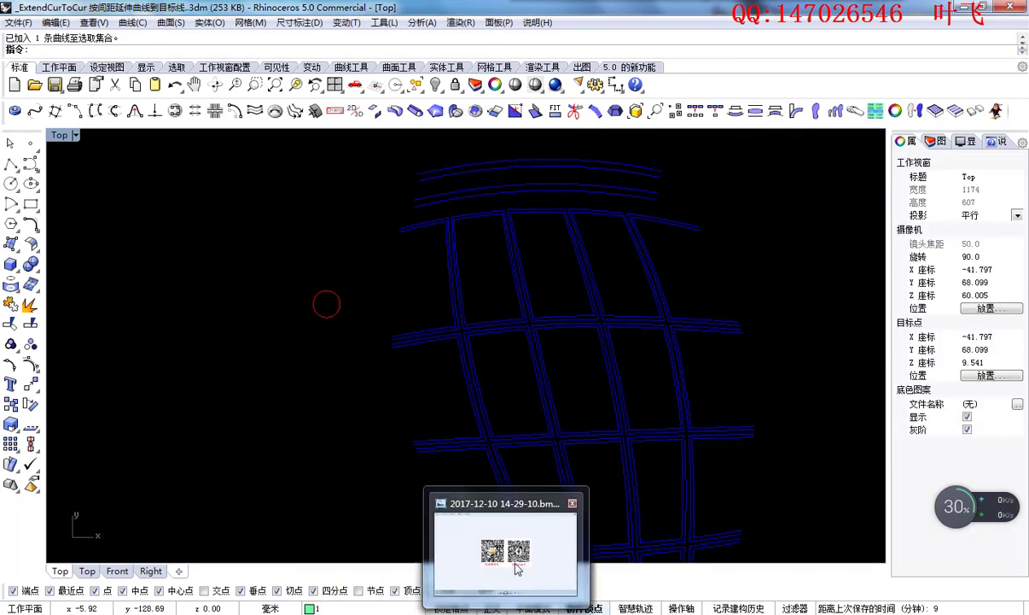
{"action": "left_click", "coordinate": [512, 553]}
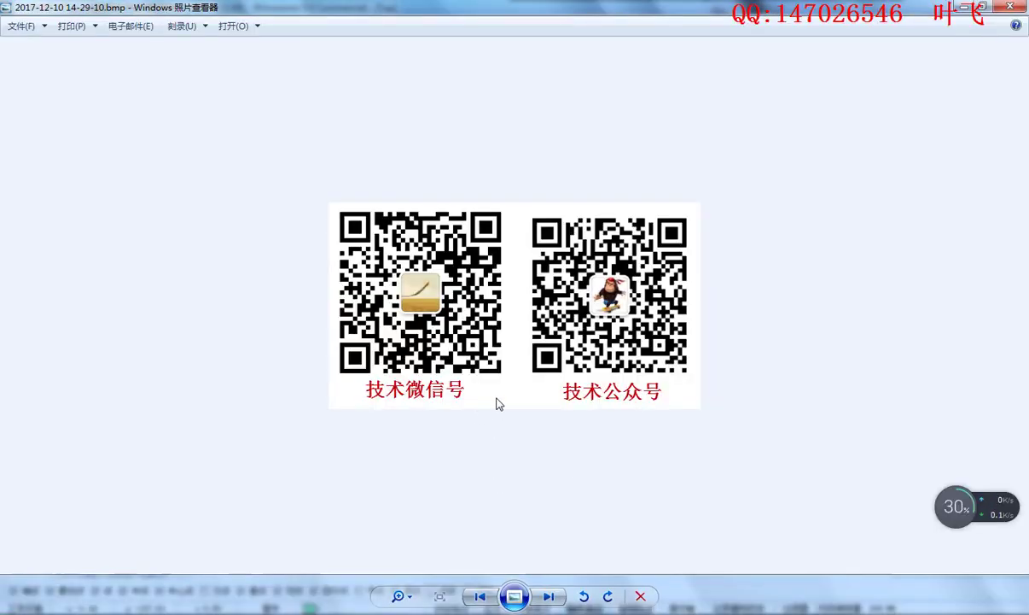
{"action": "scroll", "coordinate": [495, 270], "scroll_direction": "up", "scroll_amount": 1}
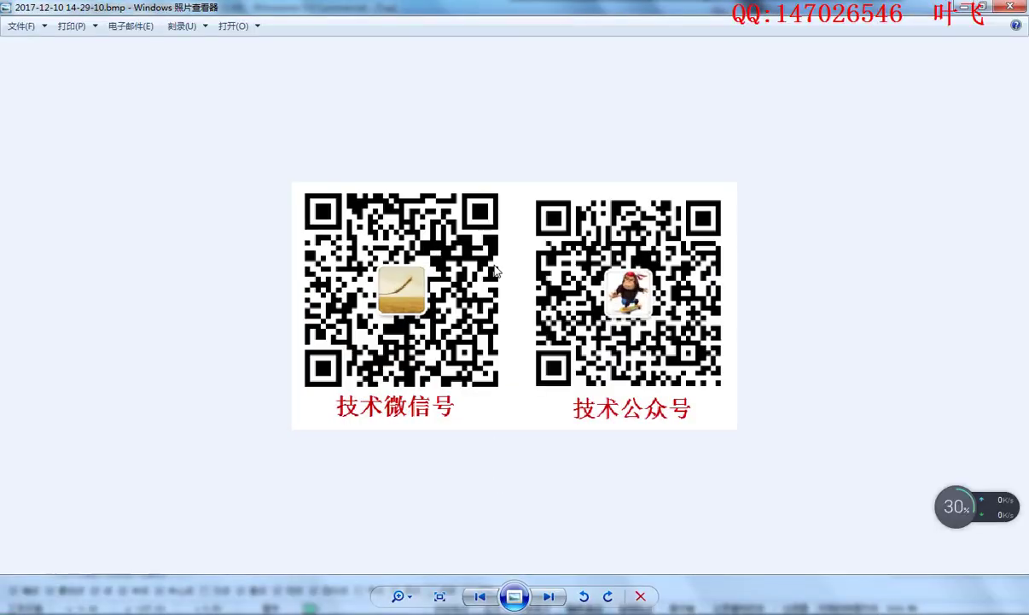